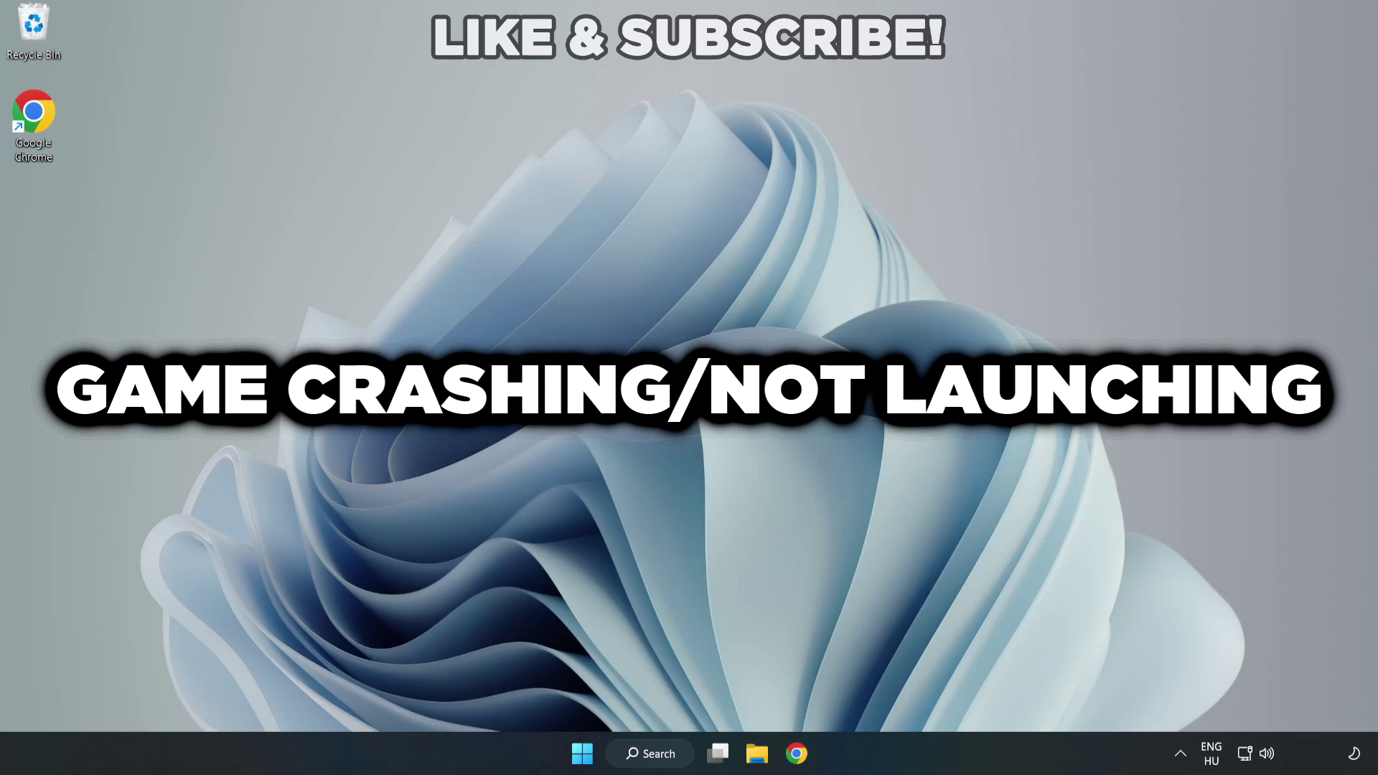
# Step: Find and open Device Manager through Windows search and move its window toward the middle of the desktop
pyautogui.click(656, 752)
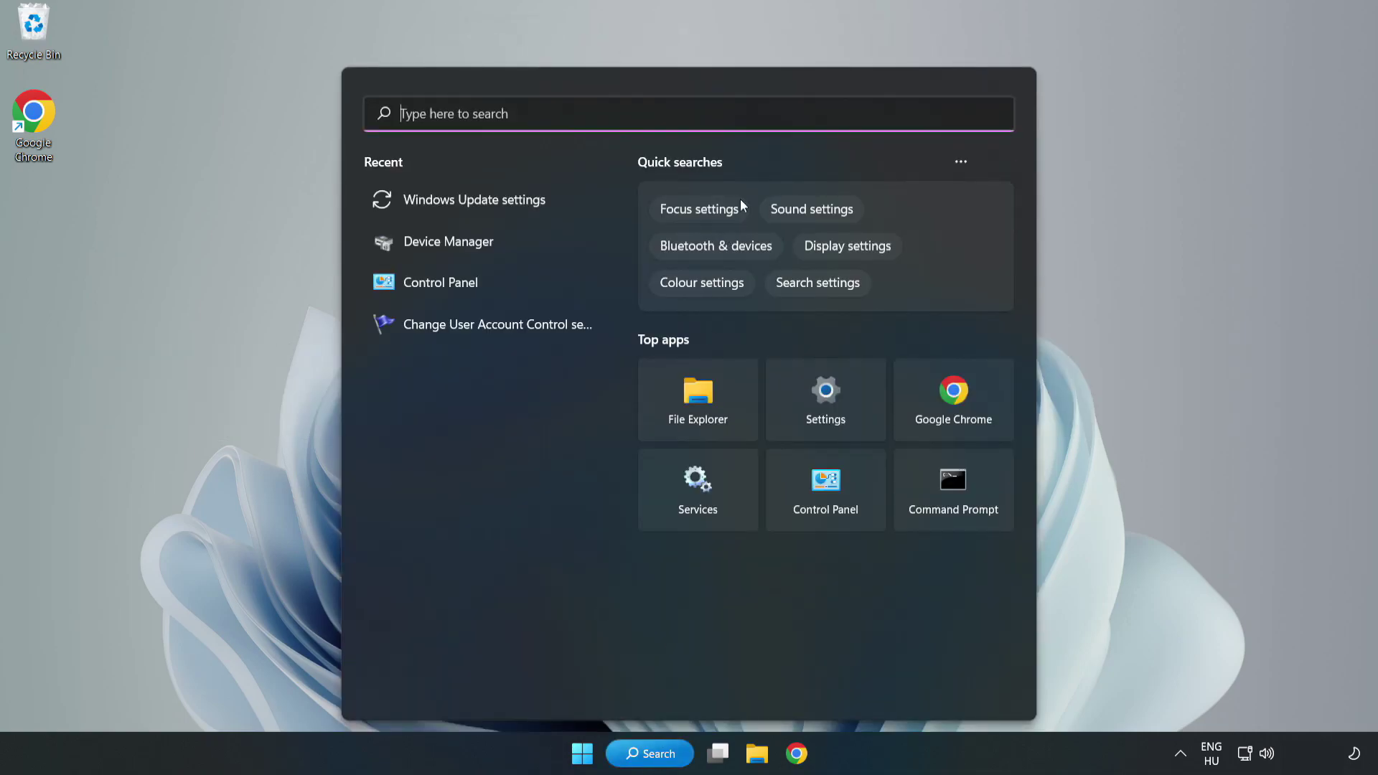
pyautogui.write('device m')
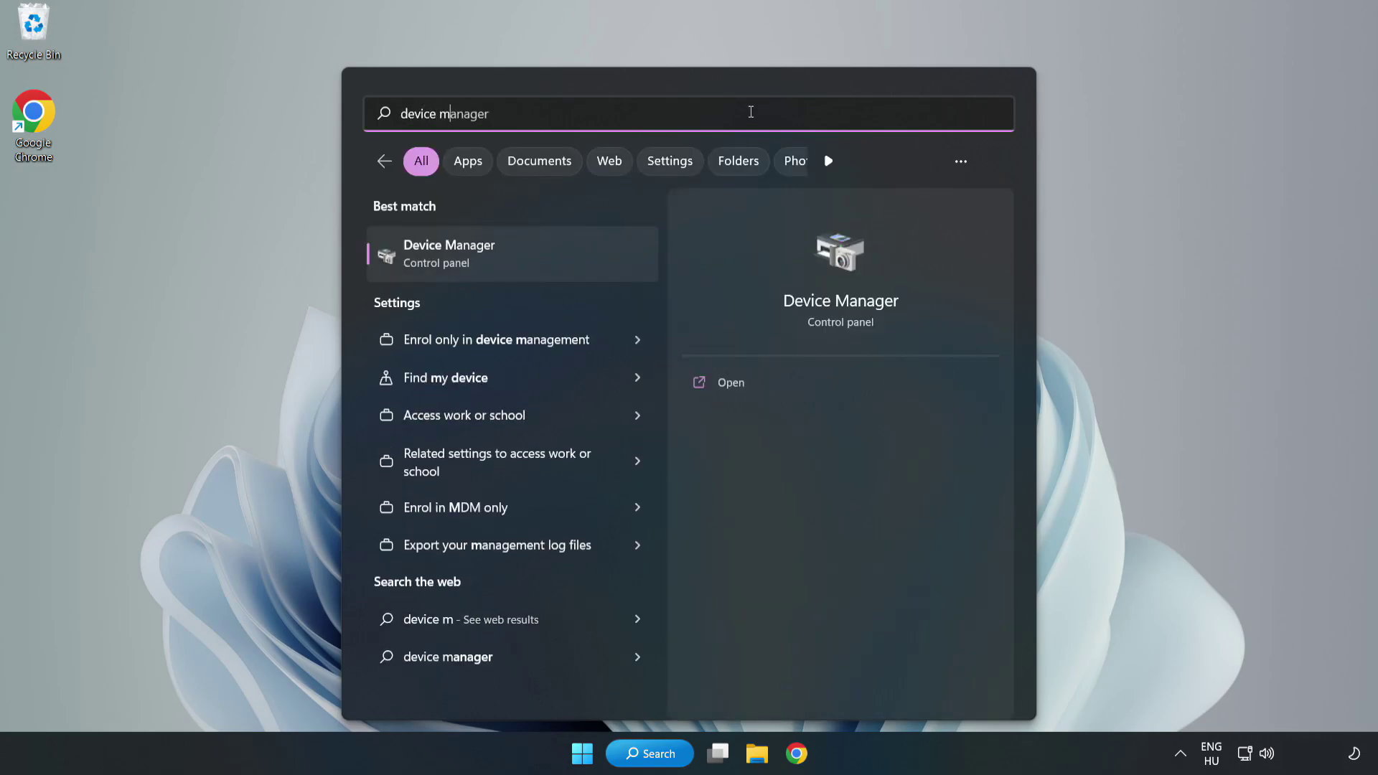
pyautogui.write('anager')
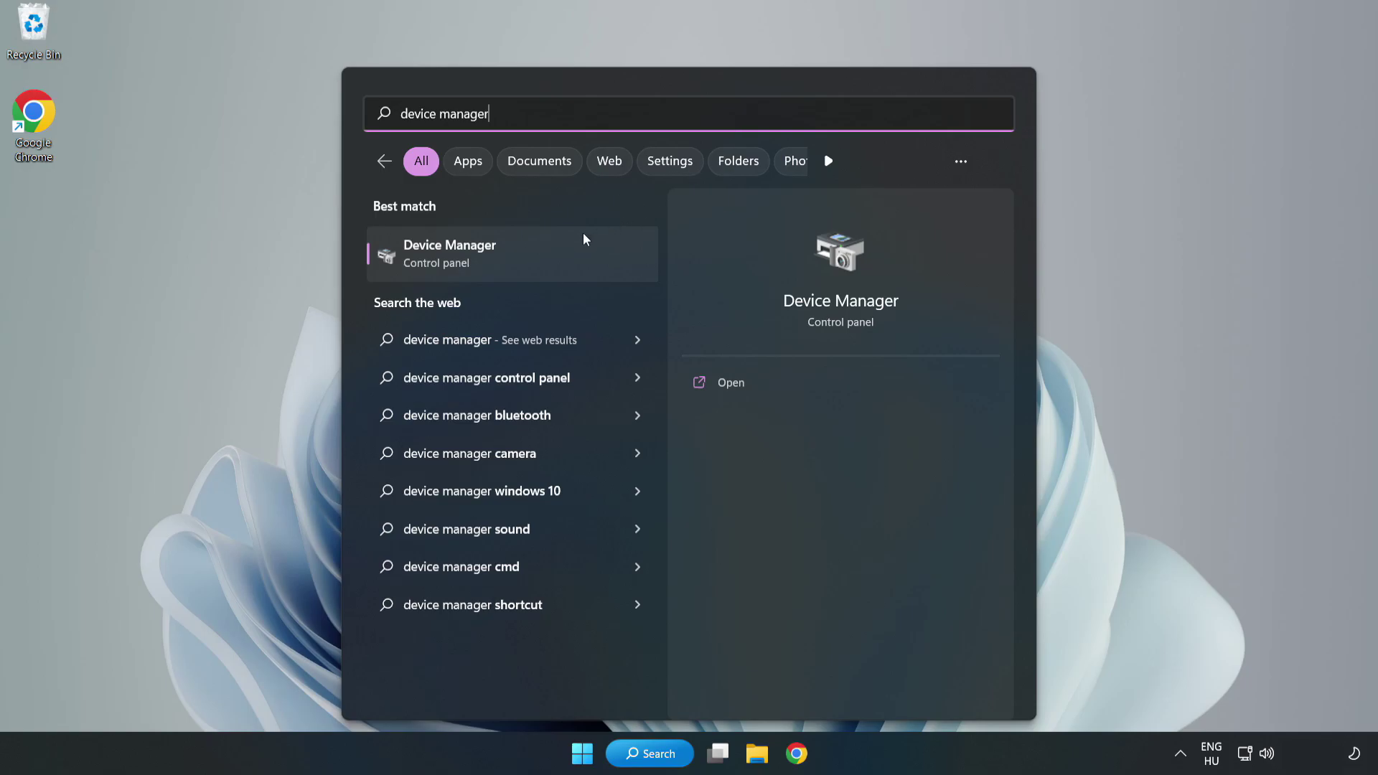
pyautogui.click(511, 260)
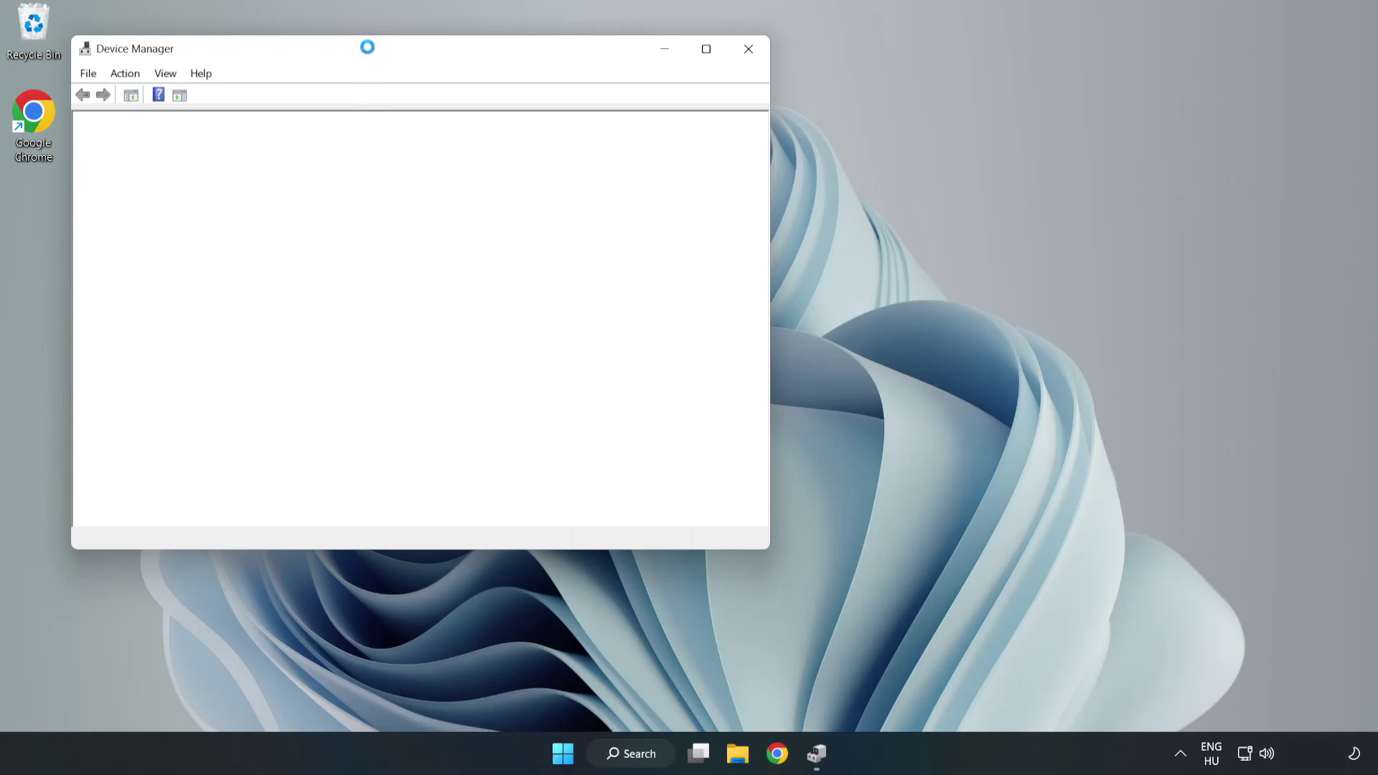
pyautogui.moveTo(370, 54); pyautogui.dragTo(616, 124)
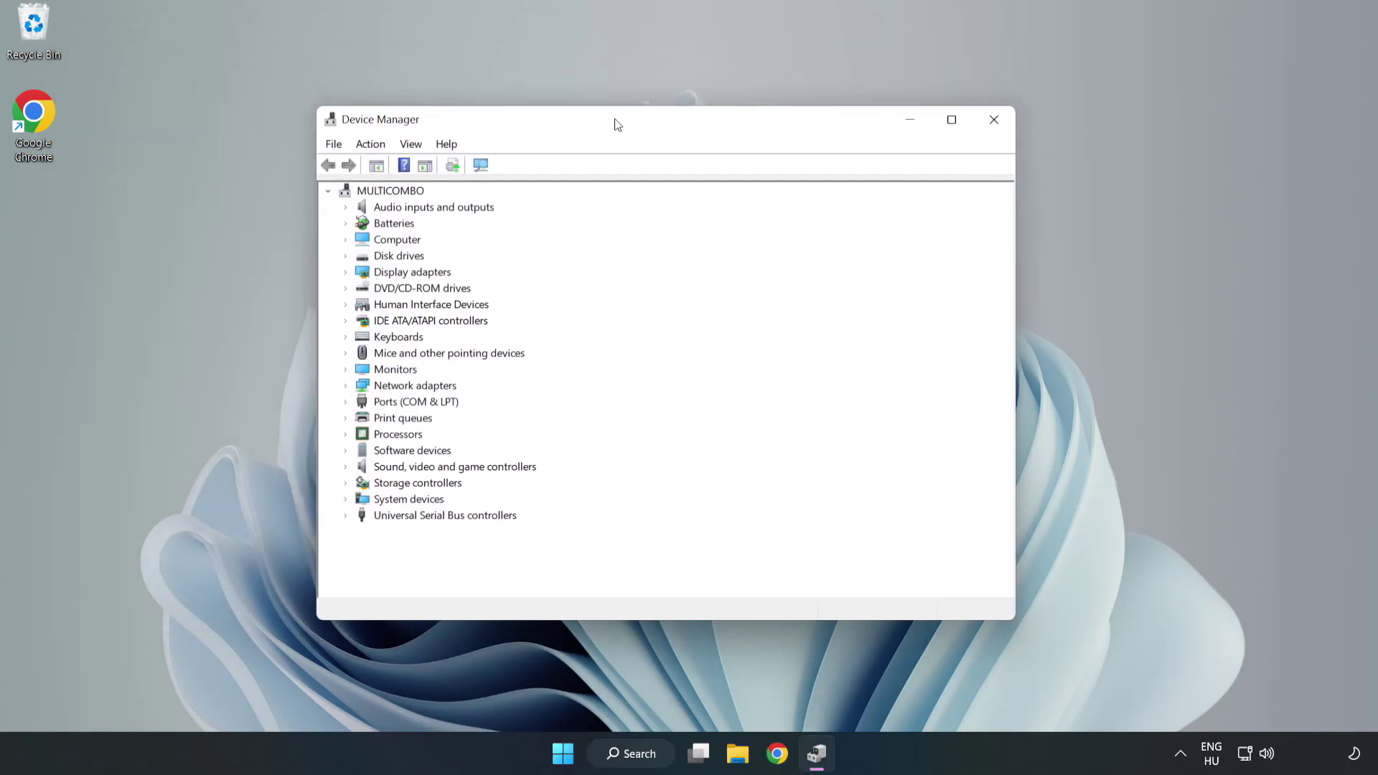
# Step: Run an automatic driver update search for the VMware SVGA 3D display adapter and close Device Manager
pyautogui.click(367, 274)
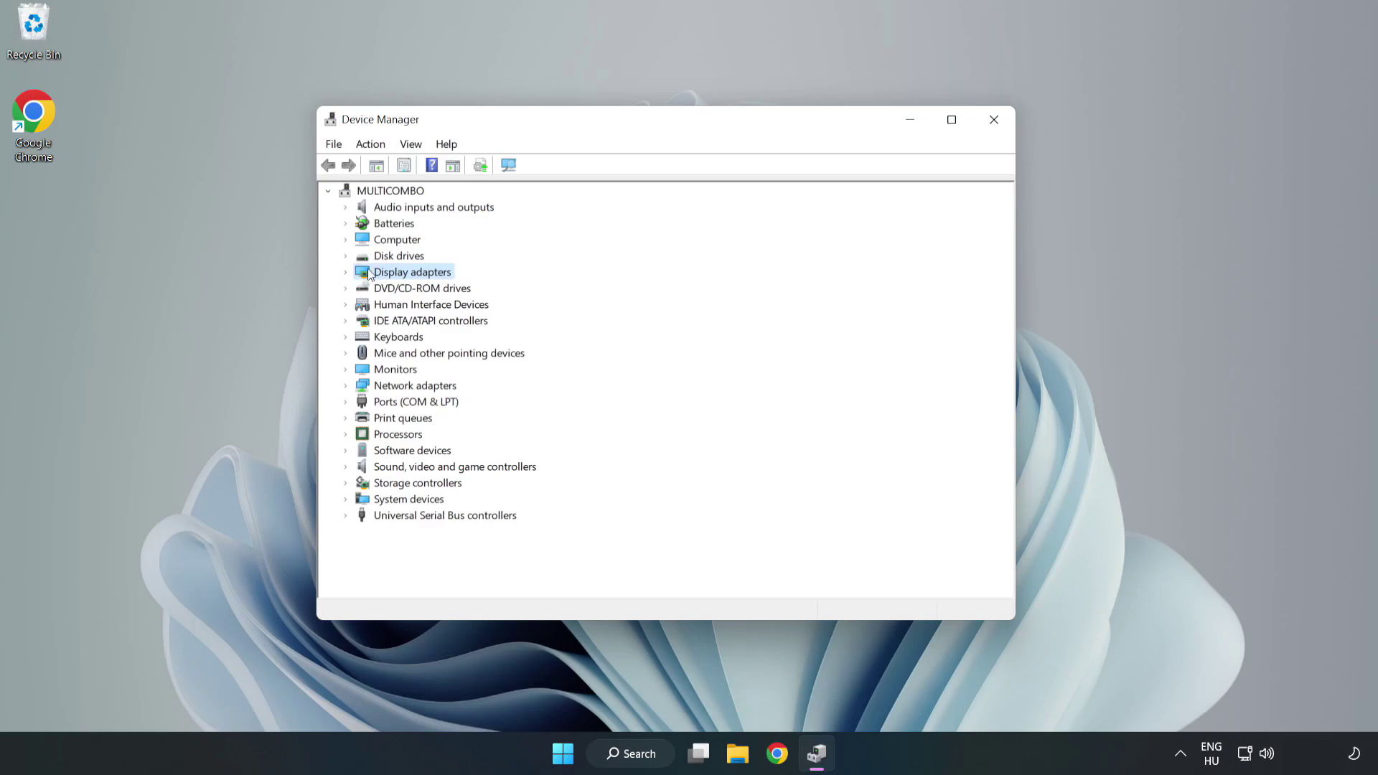
pyautogui.click(346, 273)
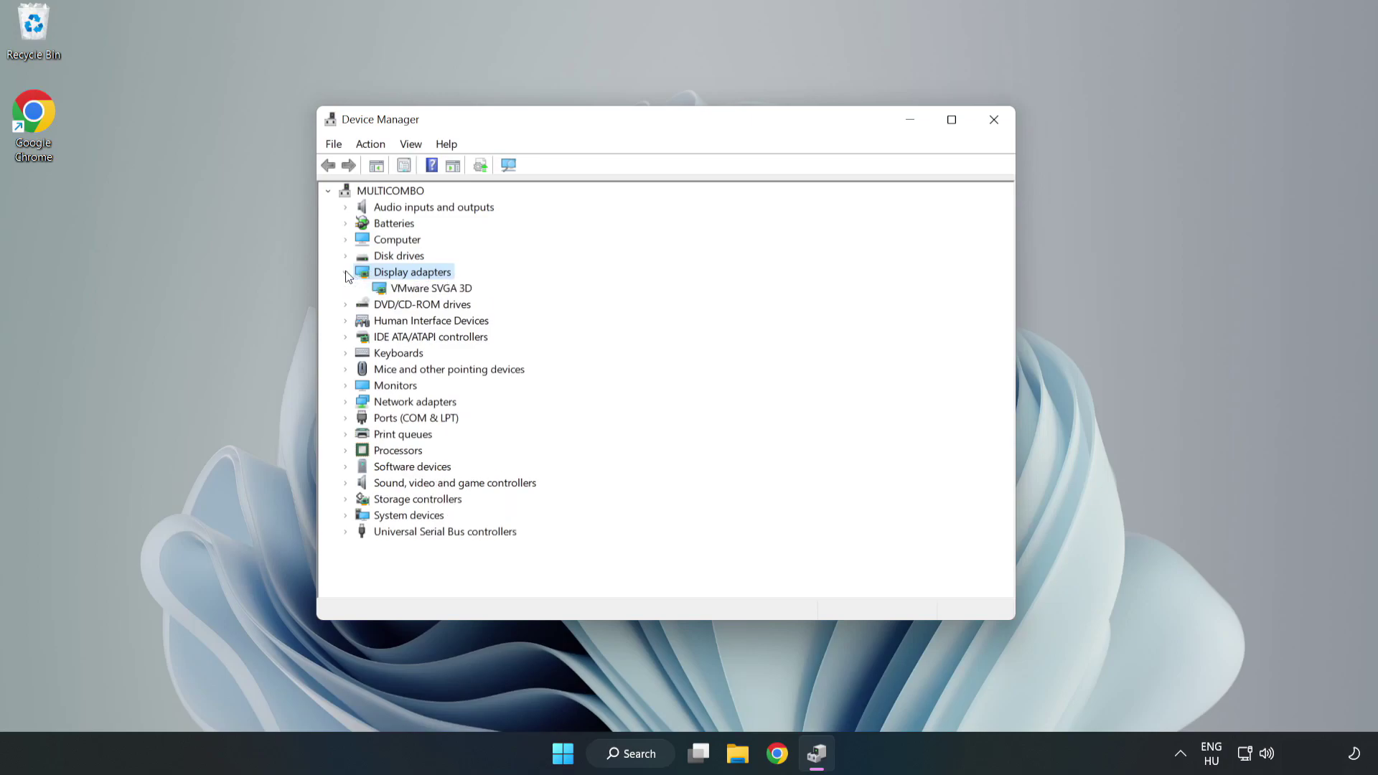
pyautogui.click(383, 289)
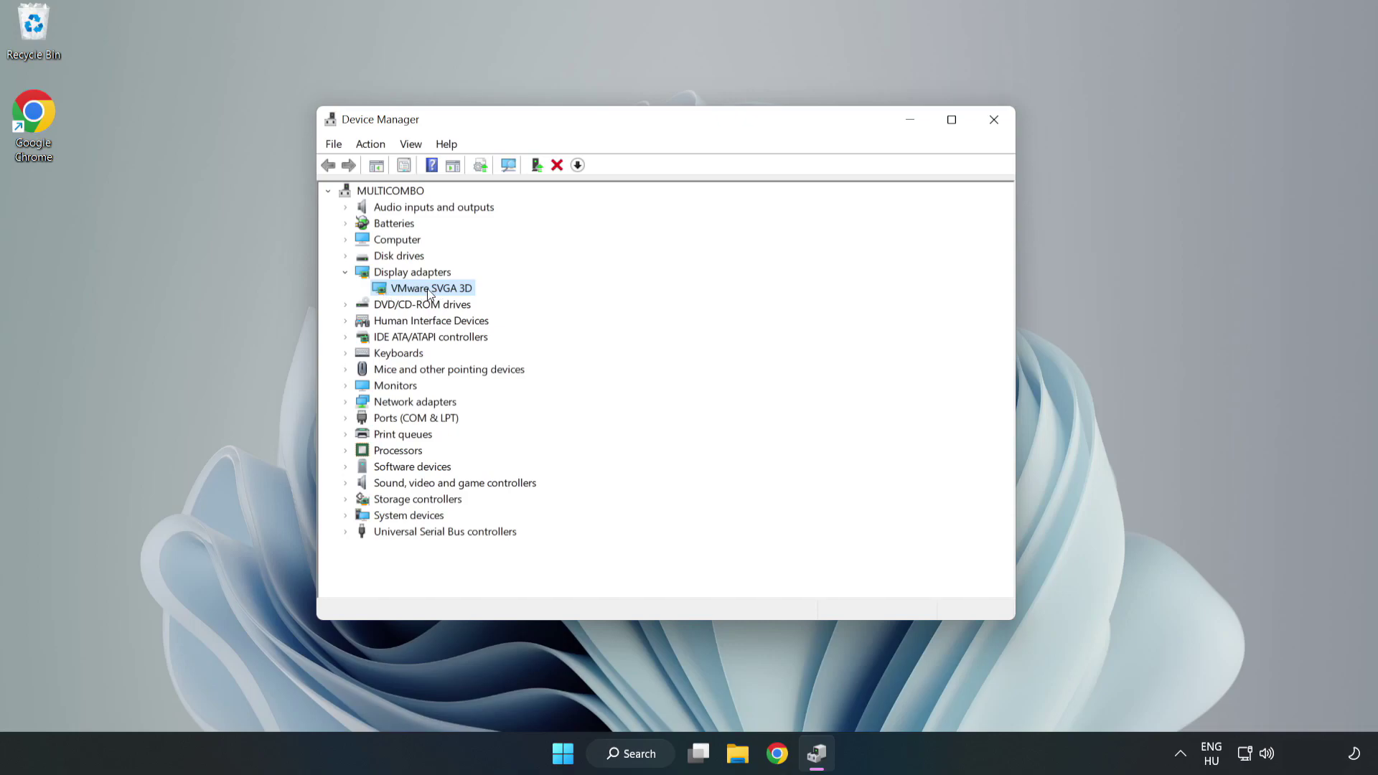
pyautogui.rightClick(427, 291)
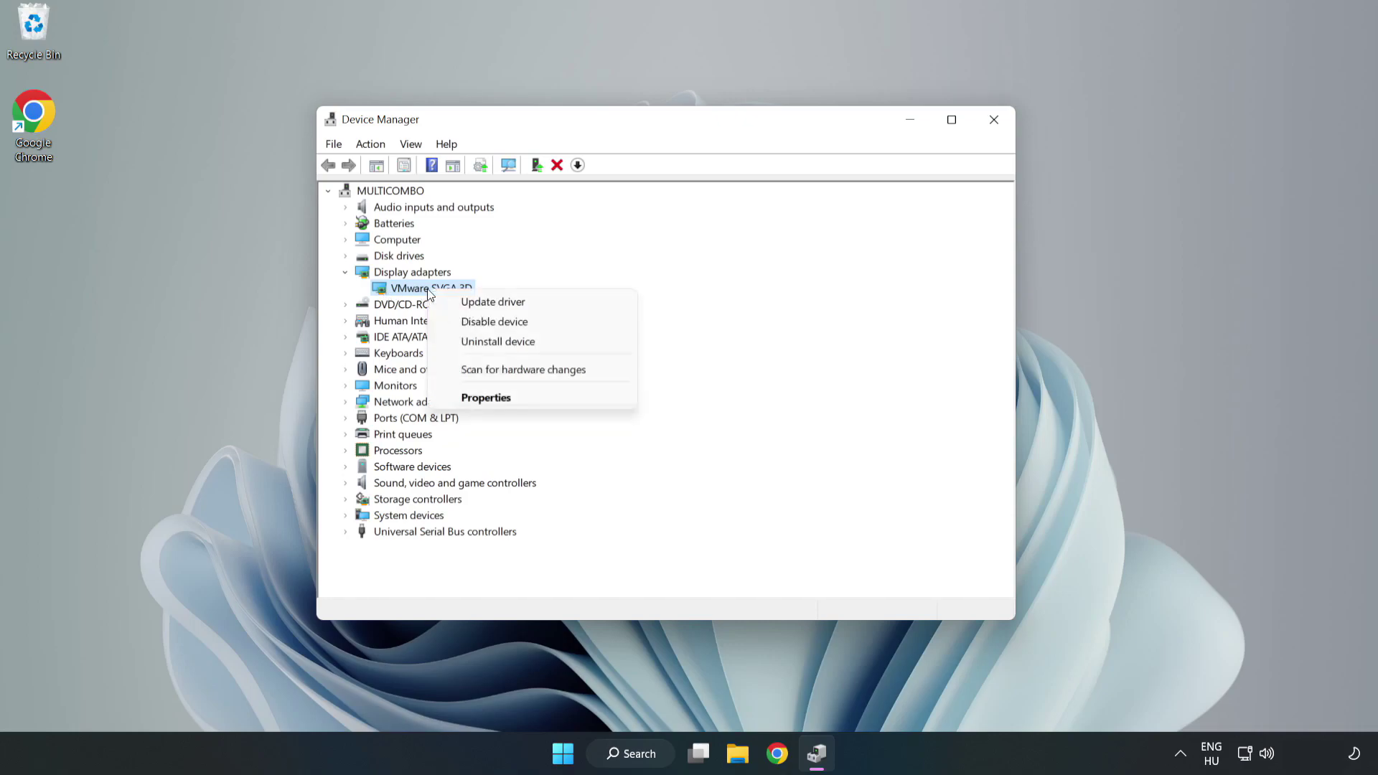
pyautogui.click(536, 307)
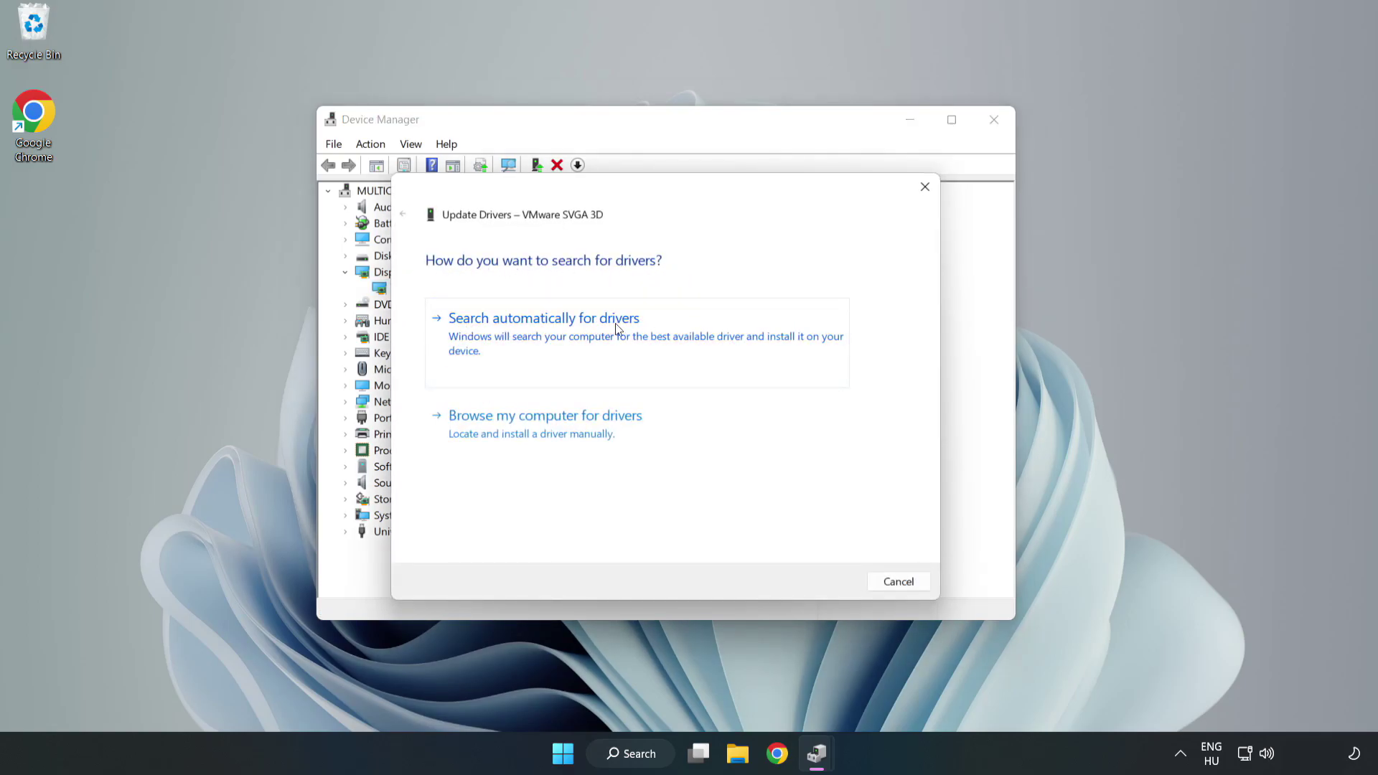
pyautogui.click(549, 336)
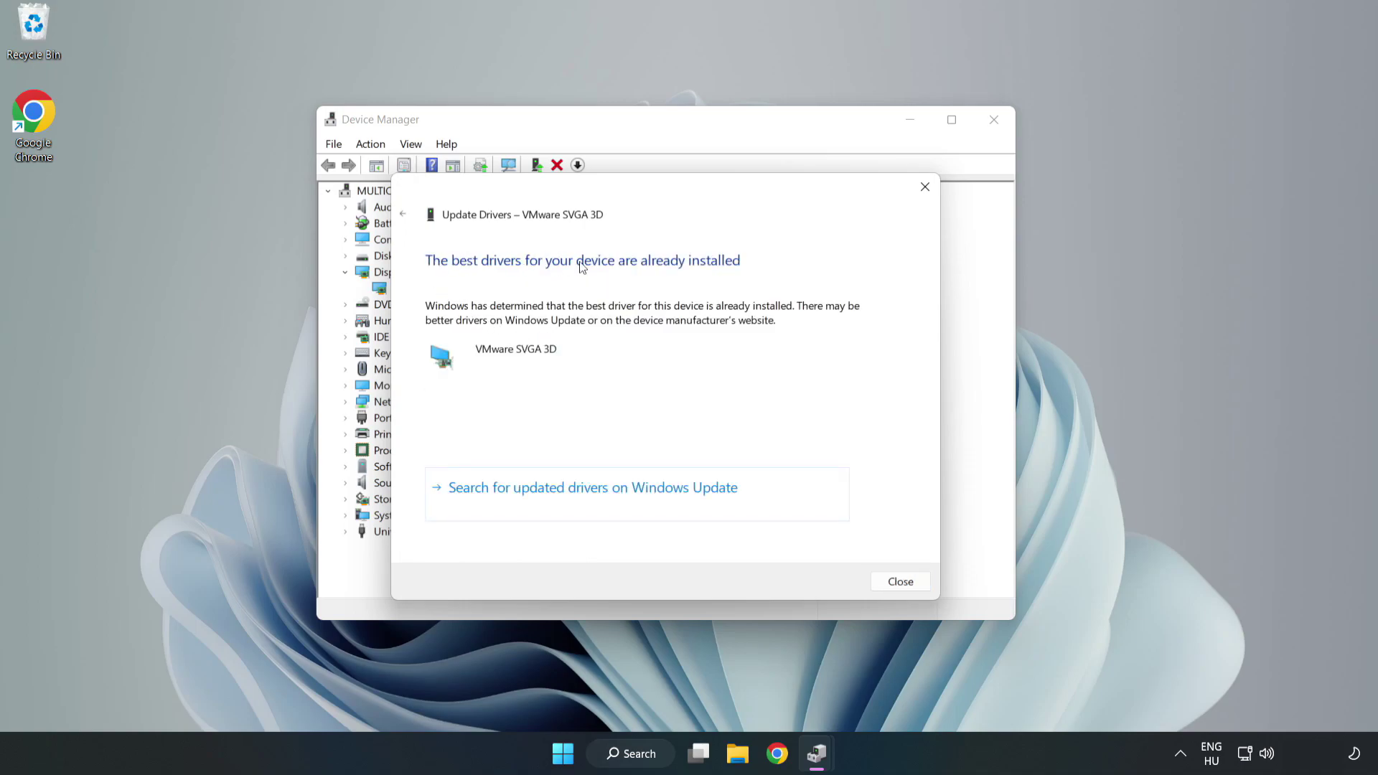
pyautogui.click(902, 585)
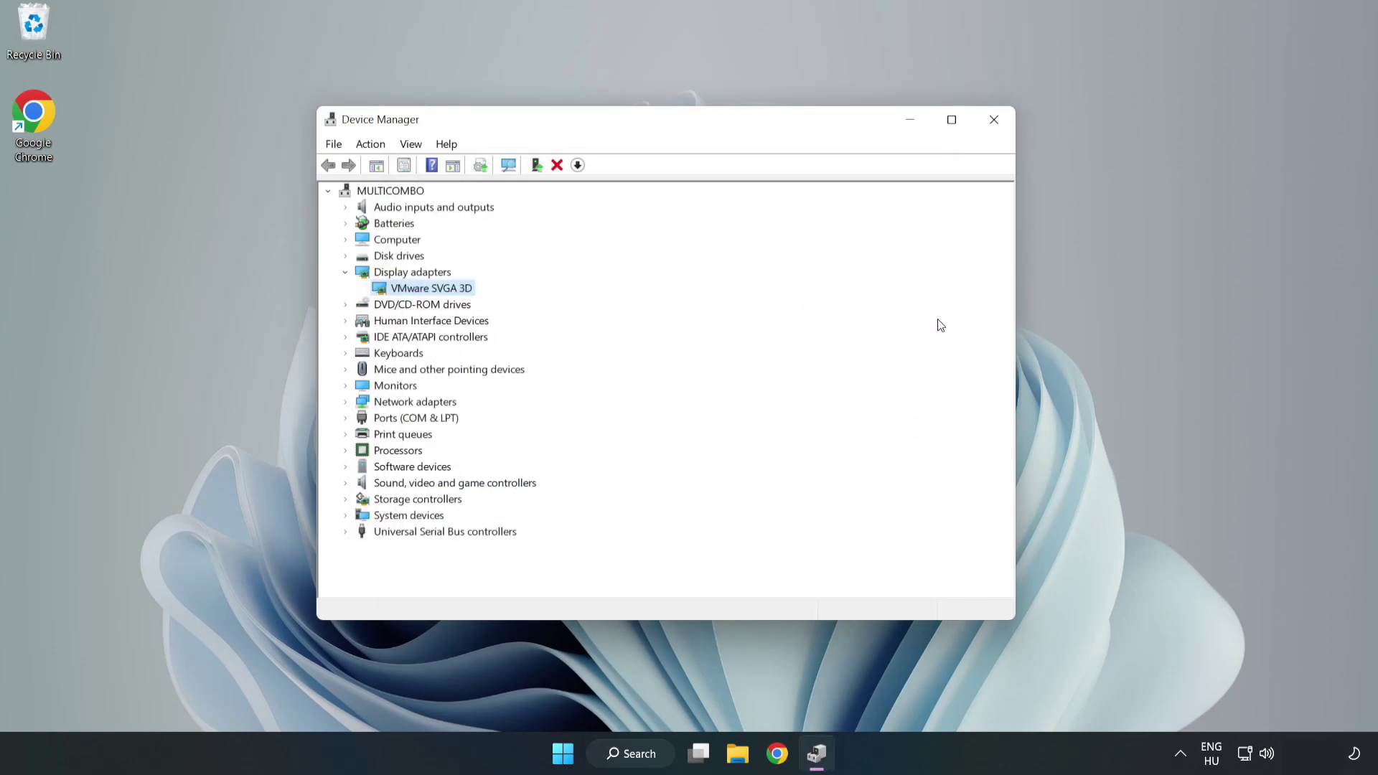
pyautogui.click(994, 124)
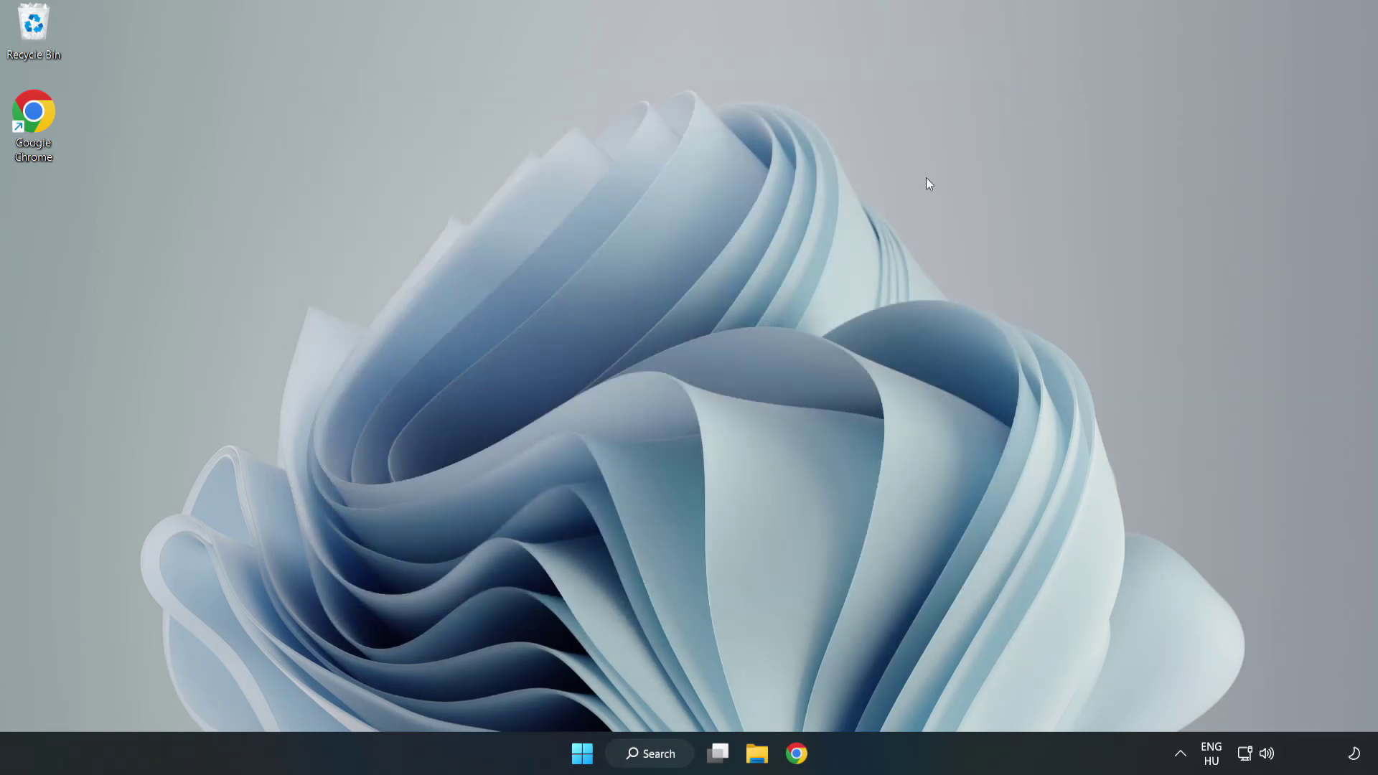
# Step: Open the Windows Update settings through Windows search, check for updates, and close the settings
pyautogui.click(655, 755)
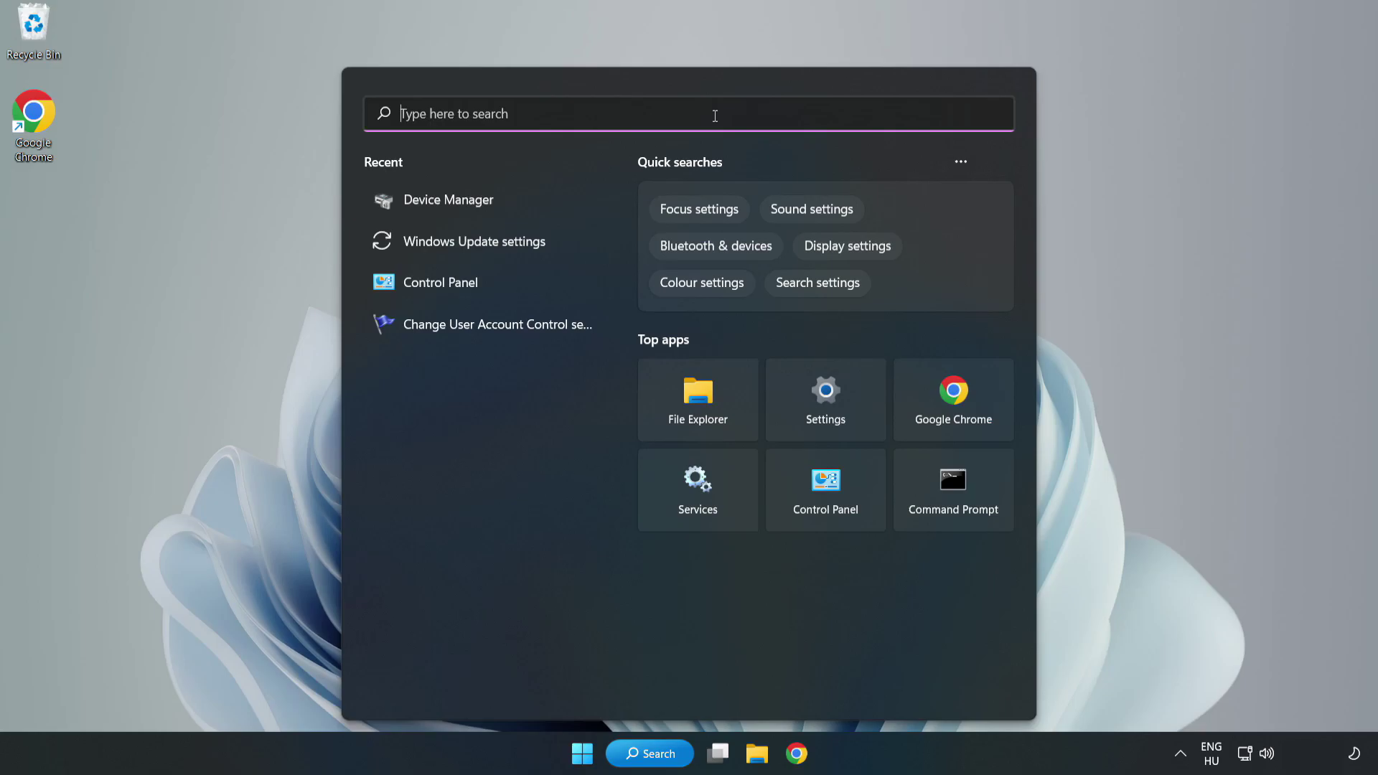
pyautogui.write('updates')
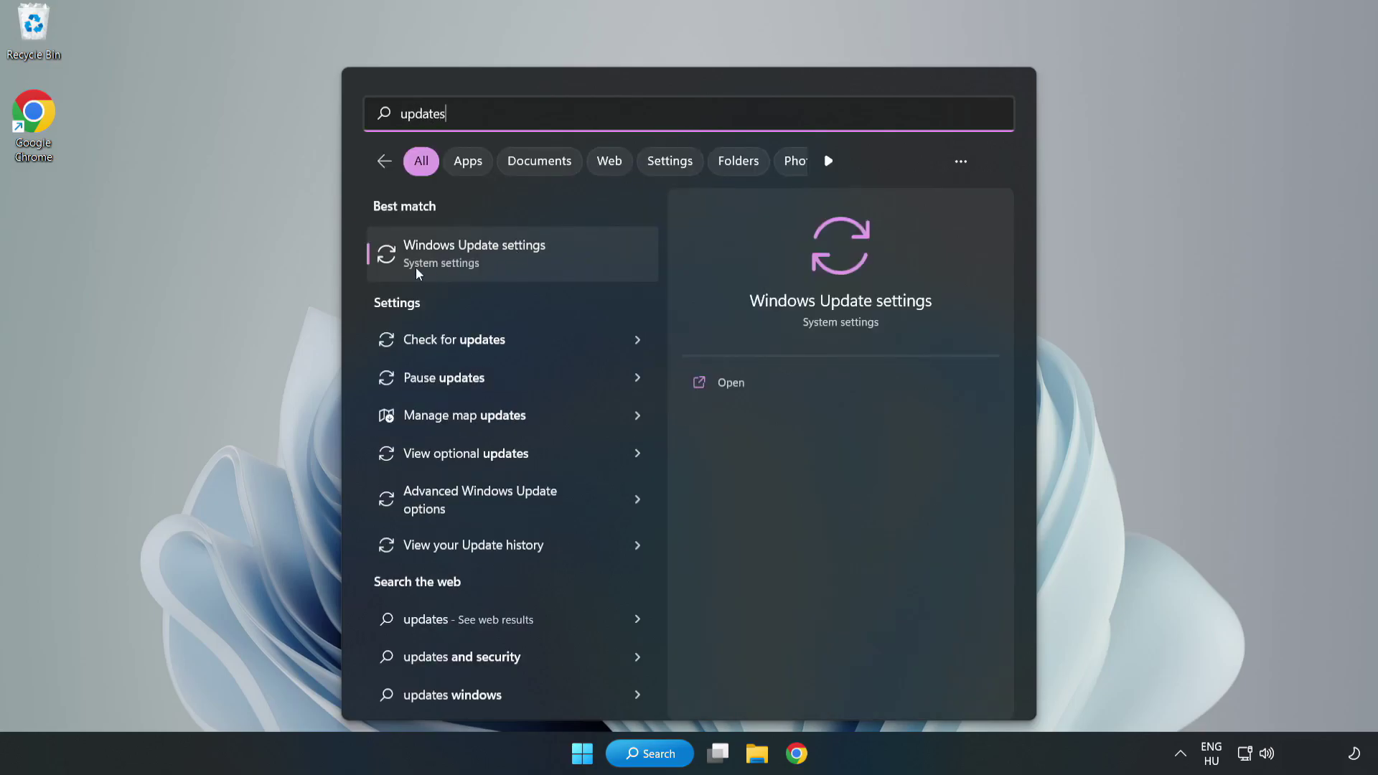
pyautogui.click(492, 262)
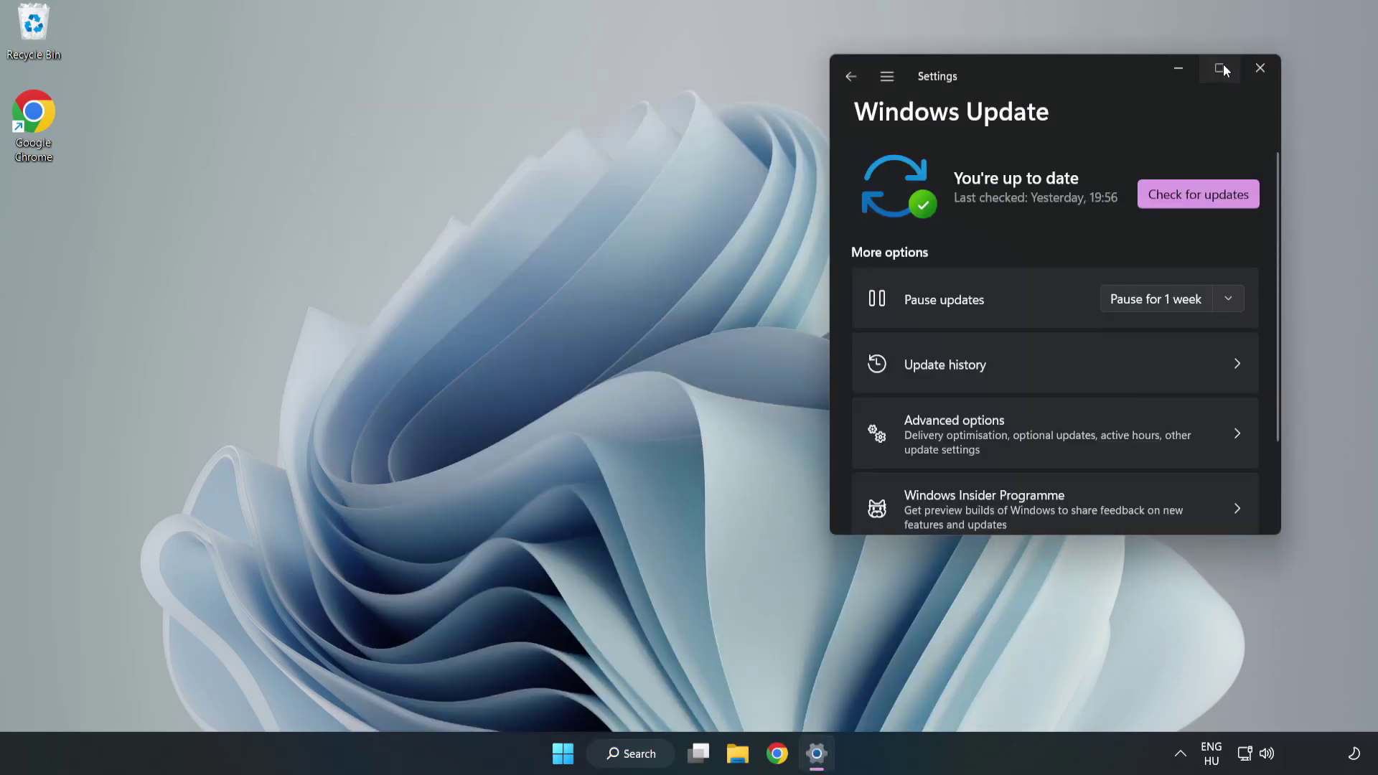
pyautogui.click(1220, 66)
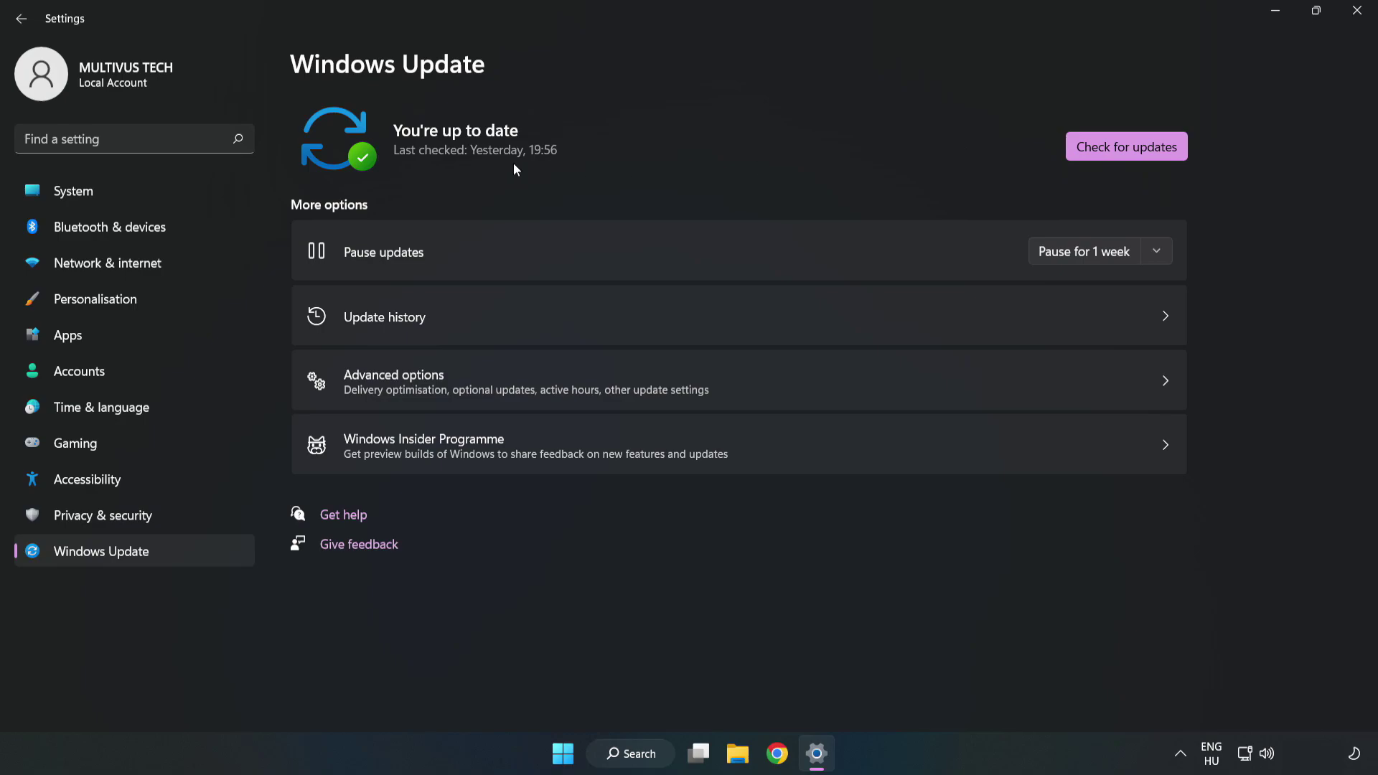
pyautogui.click(1131, 150)
pyautogui.click(1358, 10)
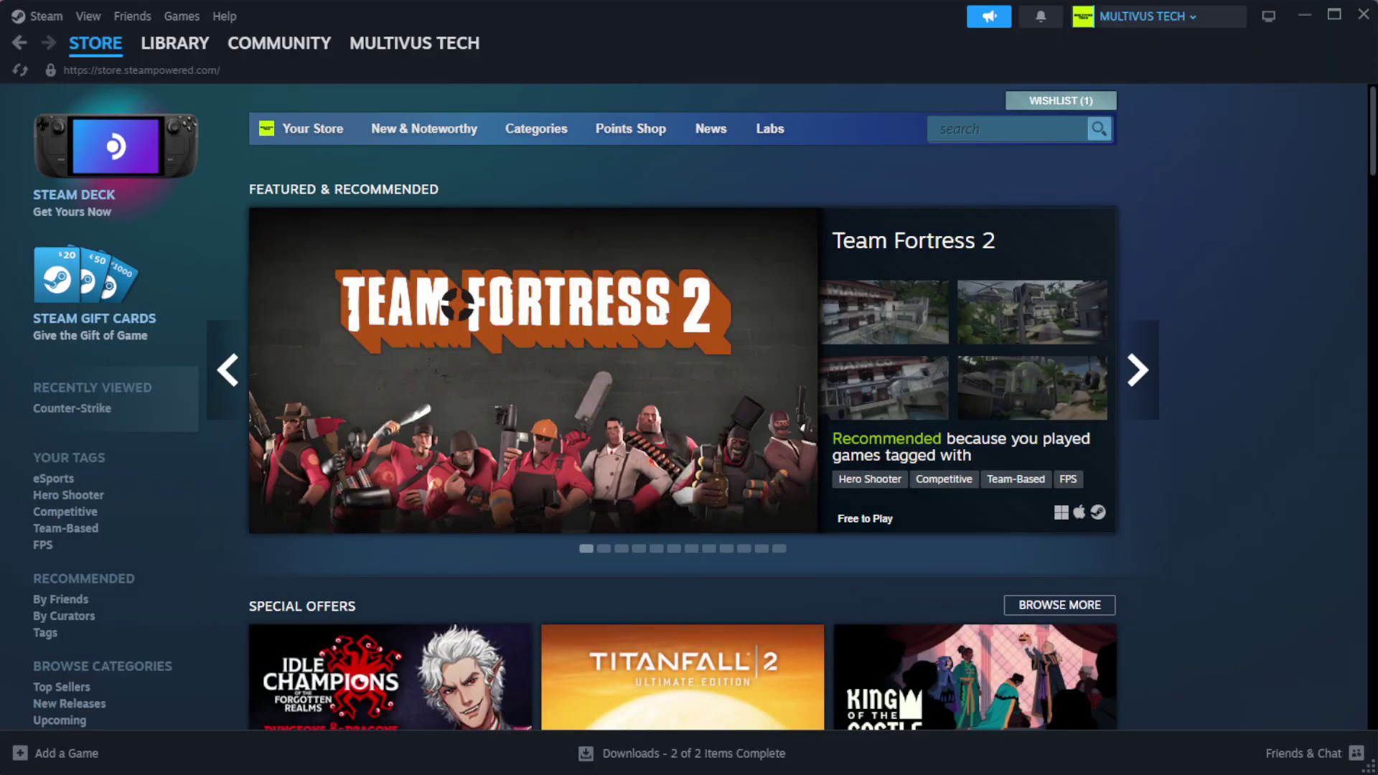
# Step: In Steam, verify the integrity of the installed files of the non-working game listed under Favorites in the library
pyautogui.moveTo(196, 51)
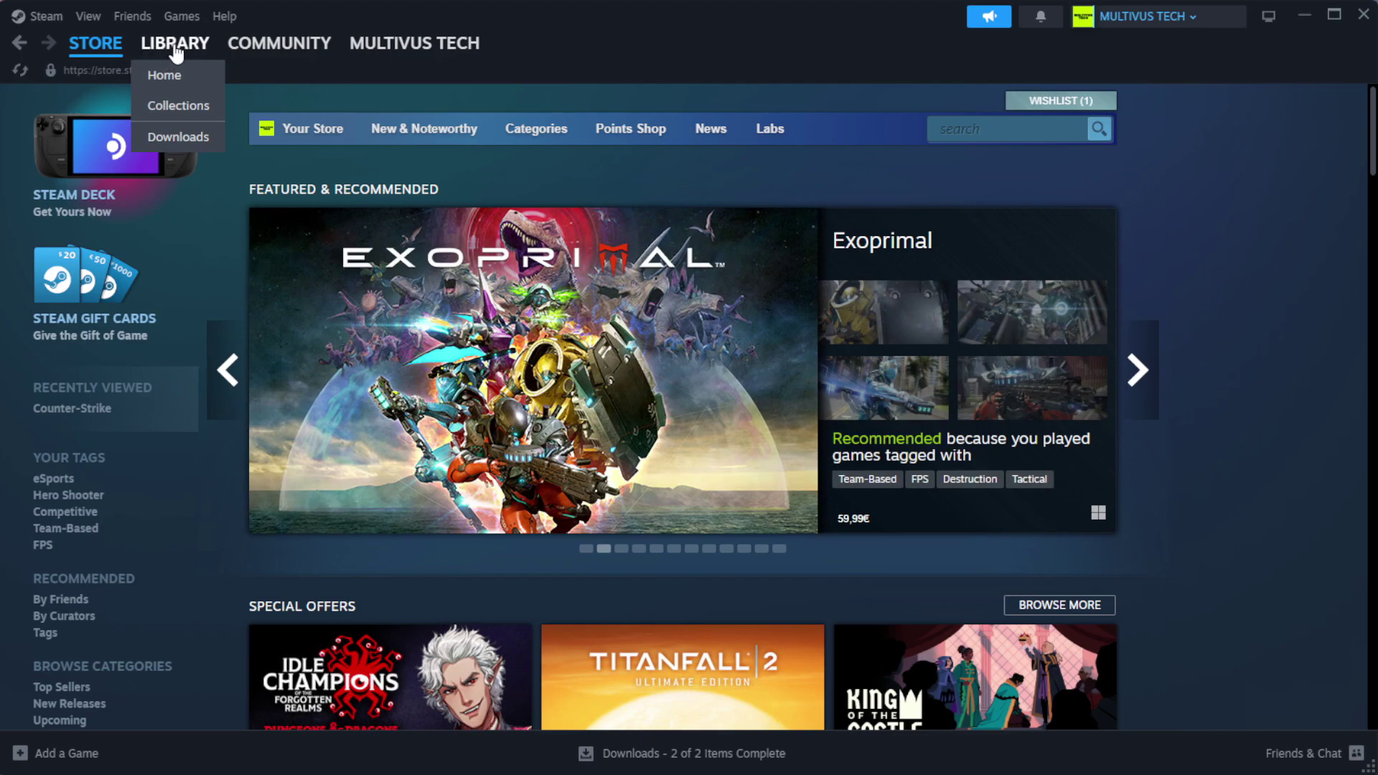
pyautogui.click(198, 76)
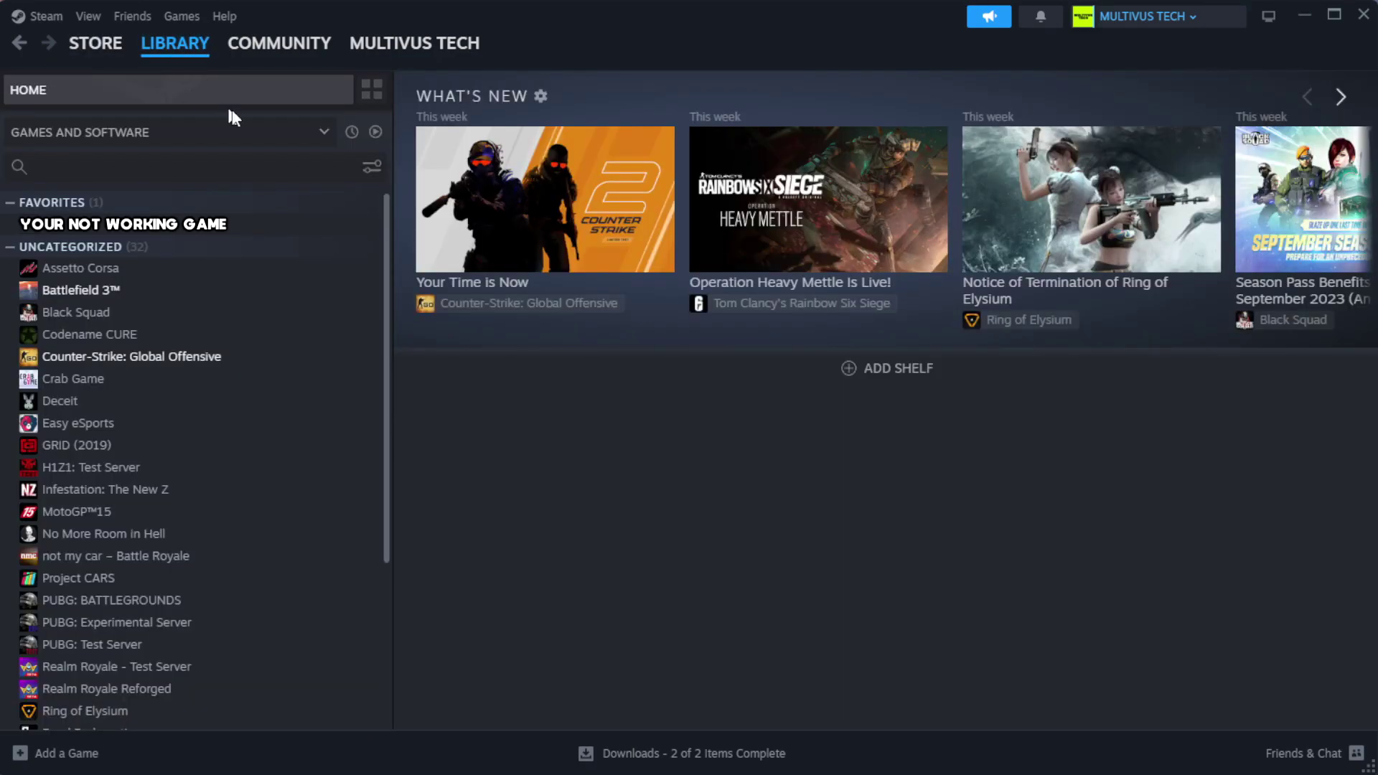
pyautogui.rightClick(341, 234)
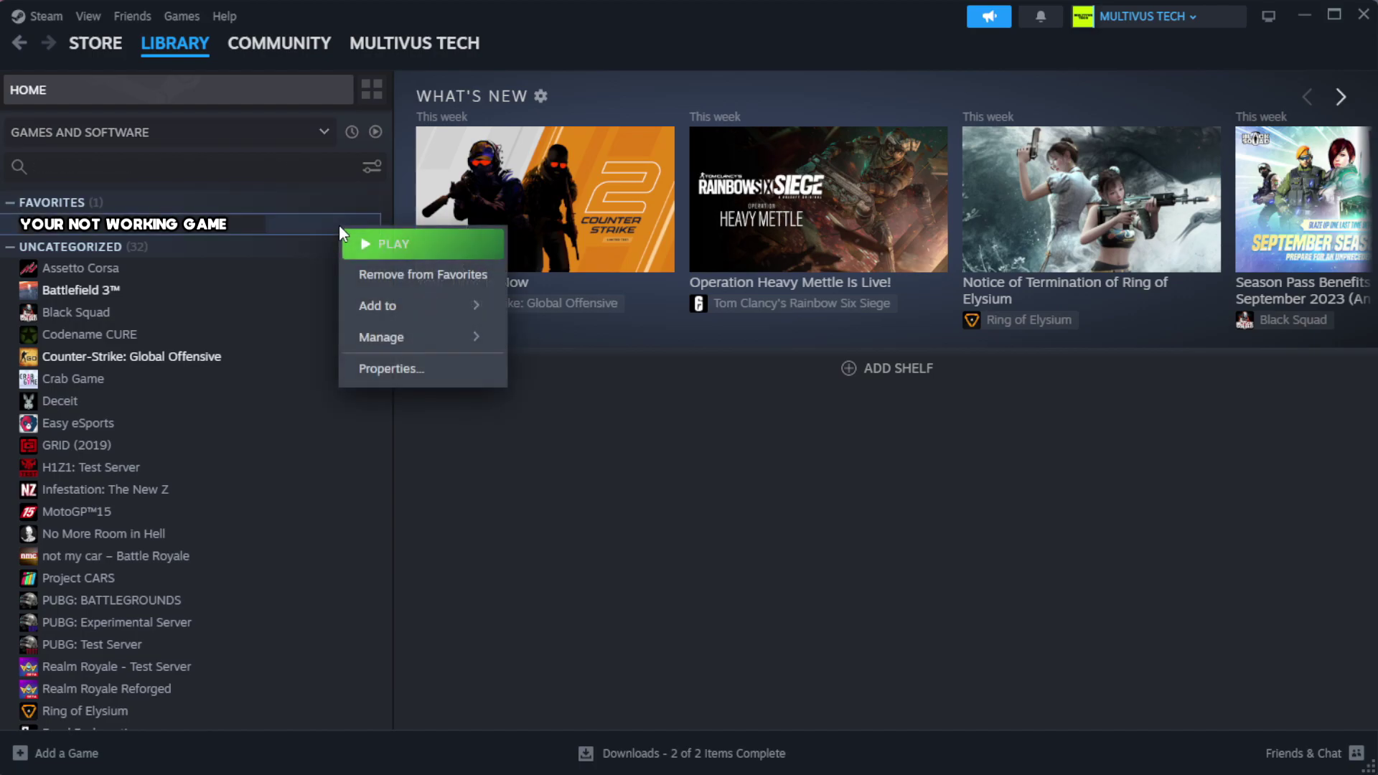
pyautogui.click(433, 372)
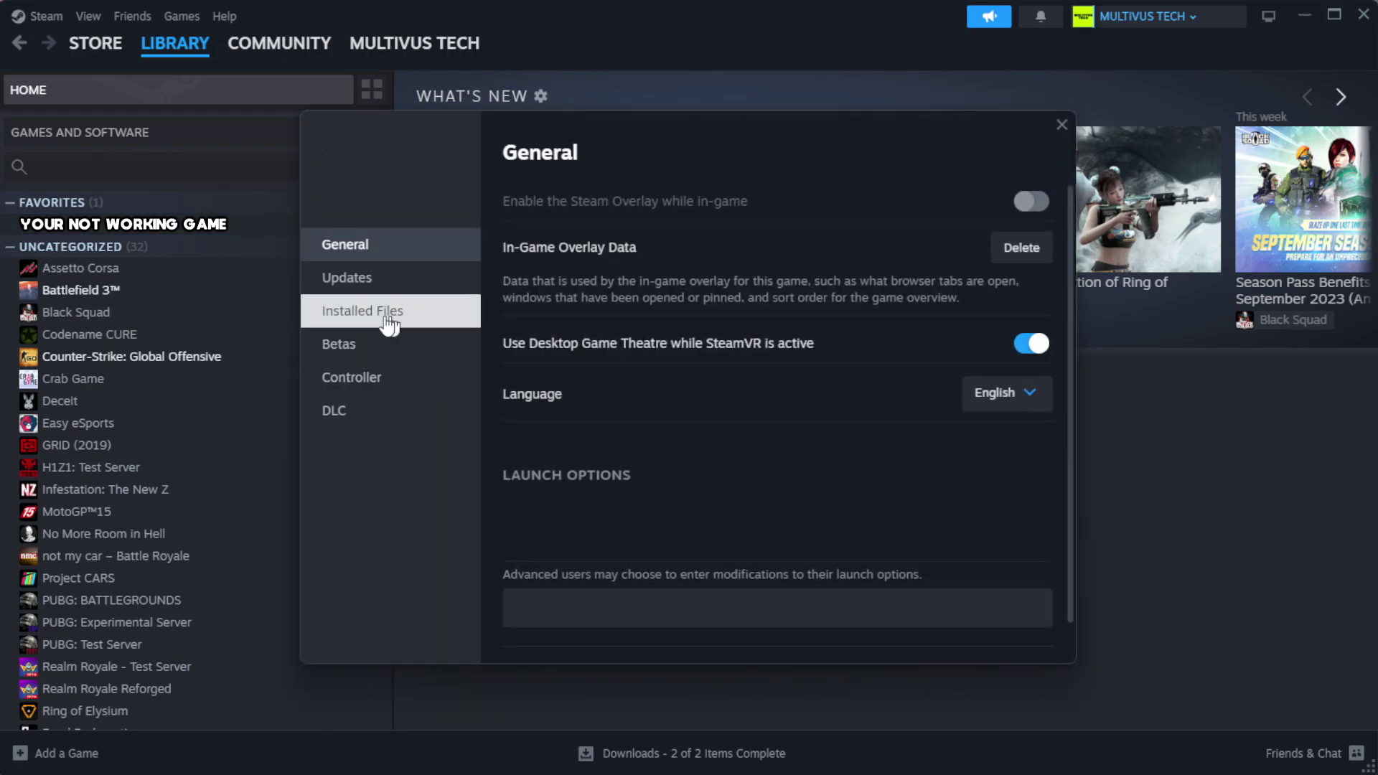
pyautogui.click(453, 327)
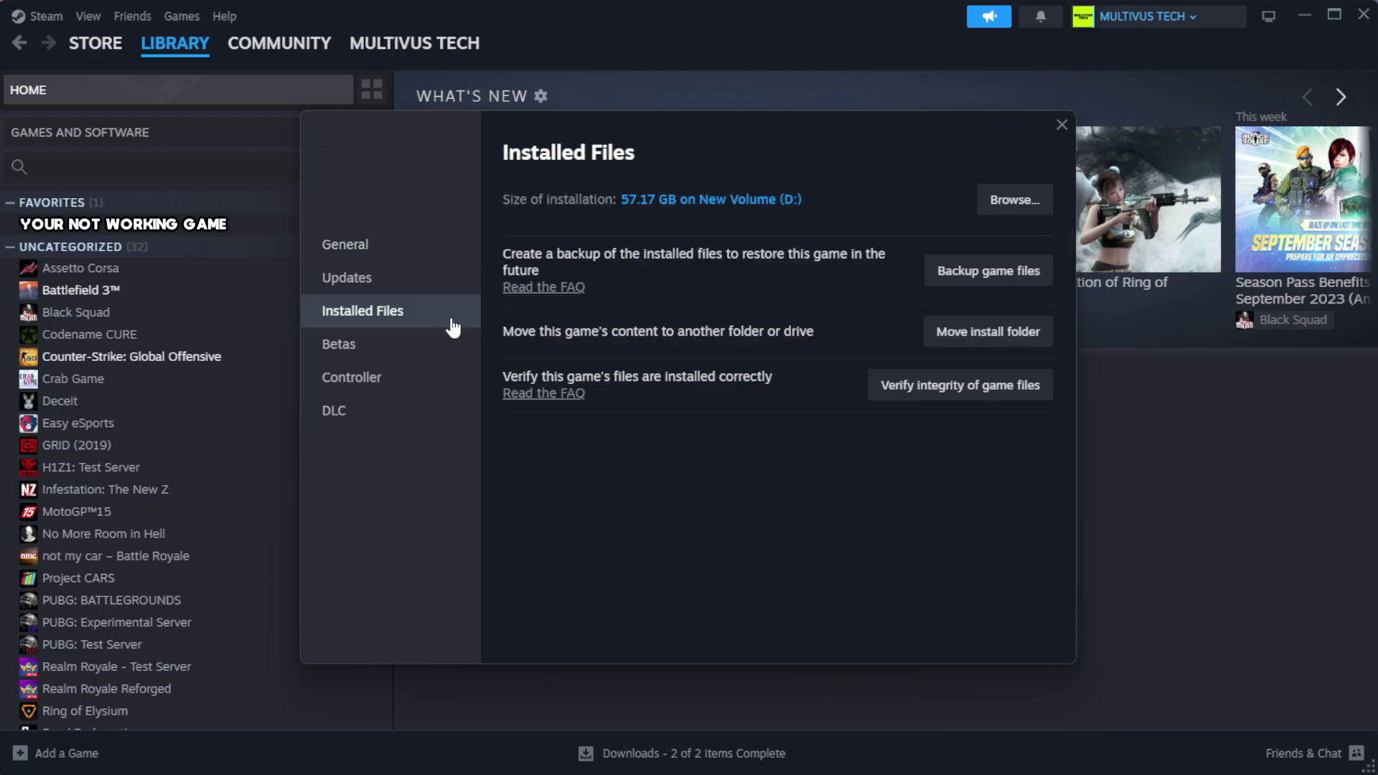
pyautogui.click(969, 387)
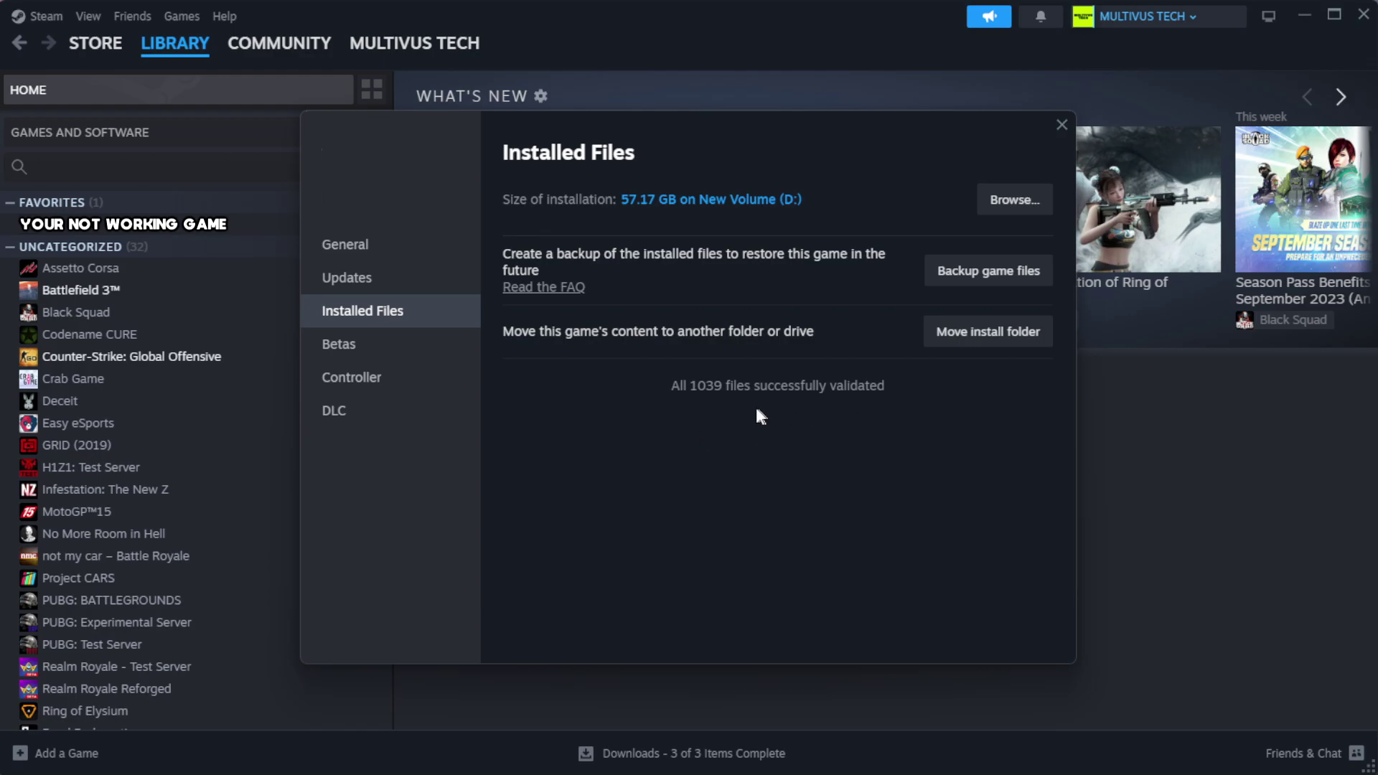
# Step: Browse to the game's install folder and open the compatibility properties of the YOUR NOT WORKING GAME shortcut
pyautogui.click(1013, 201)
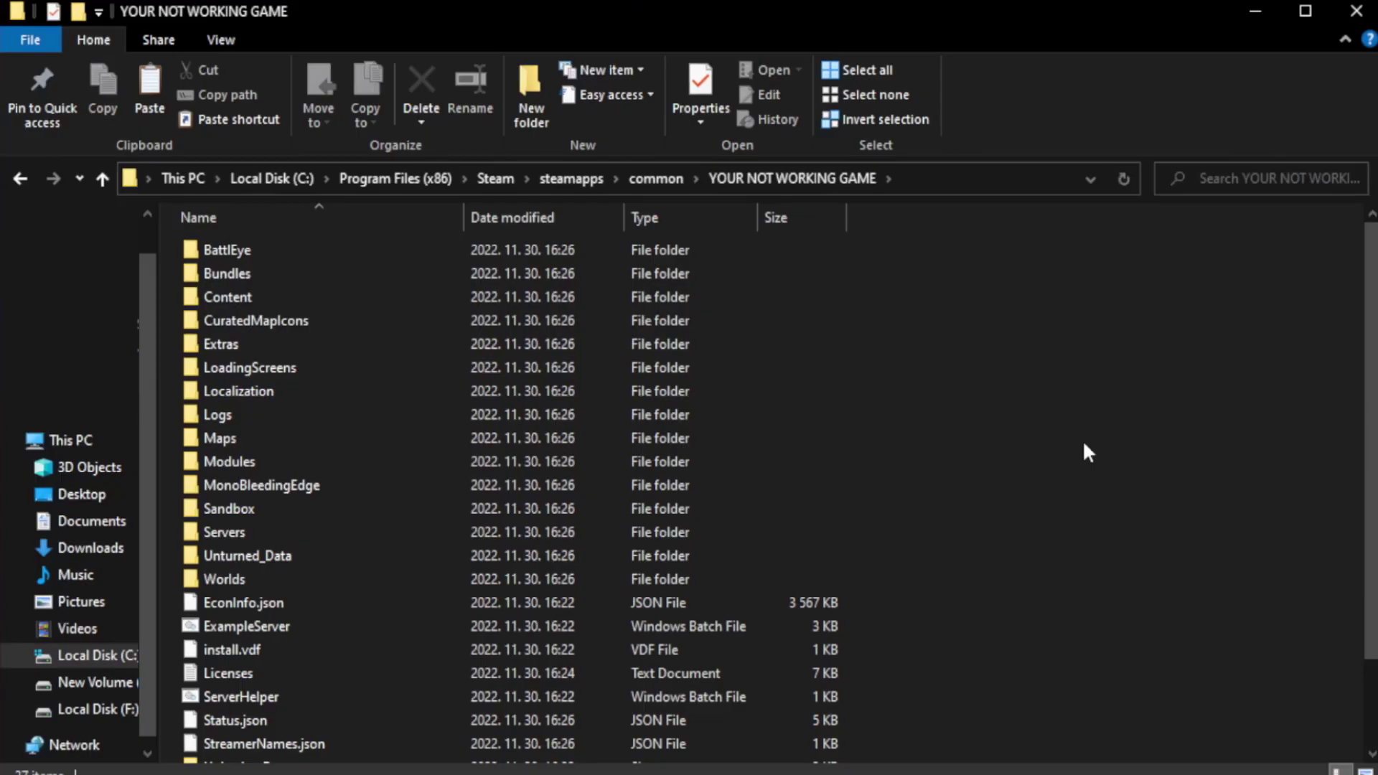
pyautogui.moveTo(1373, 429); pyautogui.dragTo(1375, 514)
pyautogui.click(474, 754)
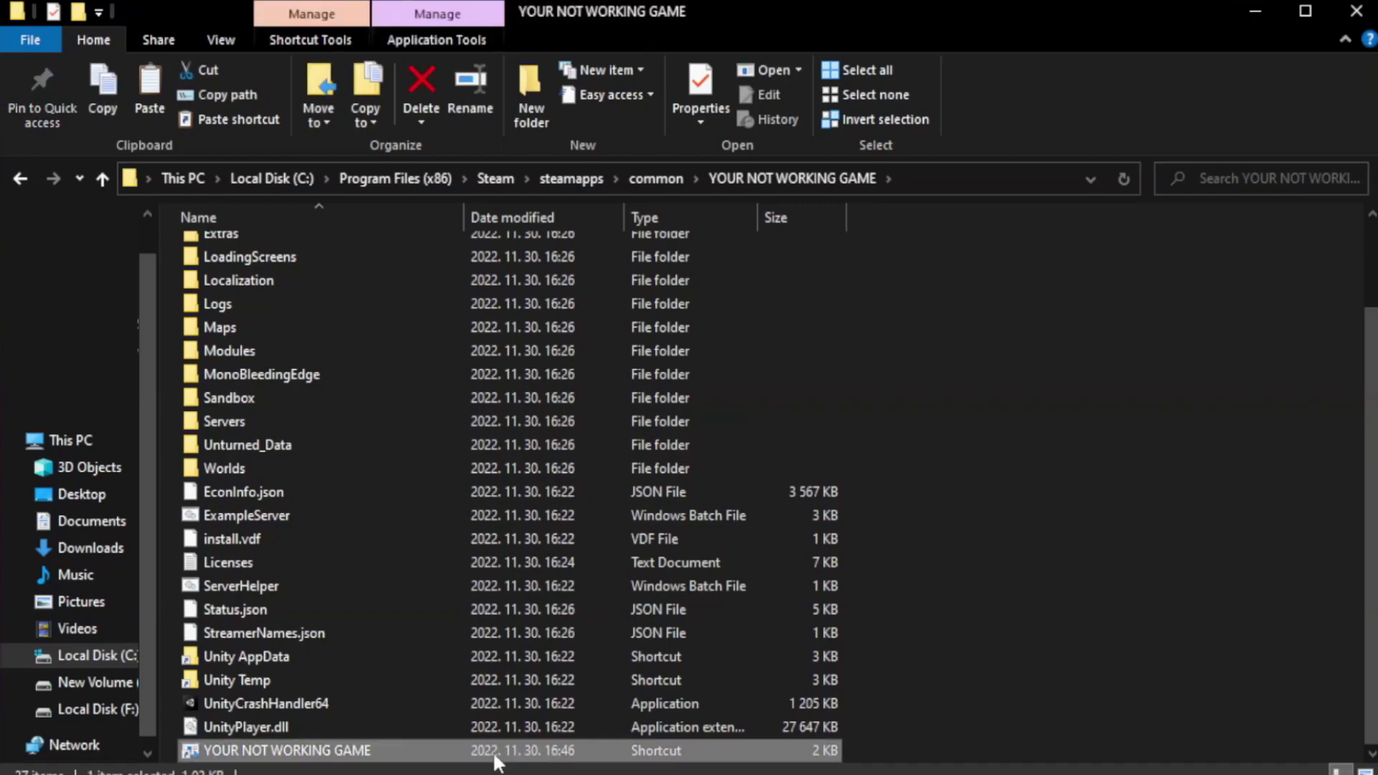
pyautogui.rightClick(460, 752)
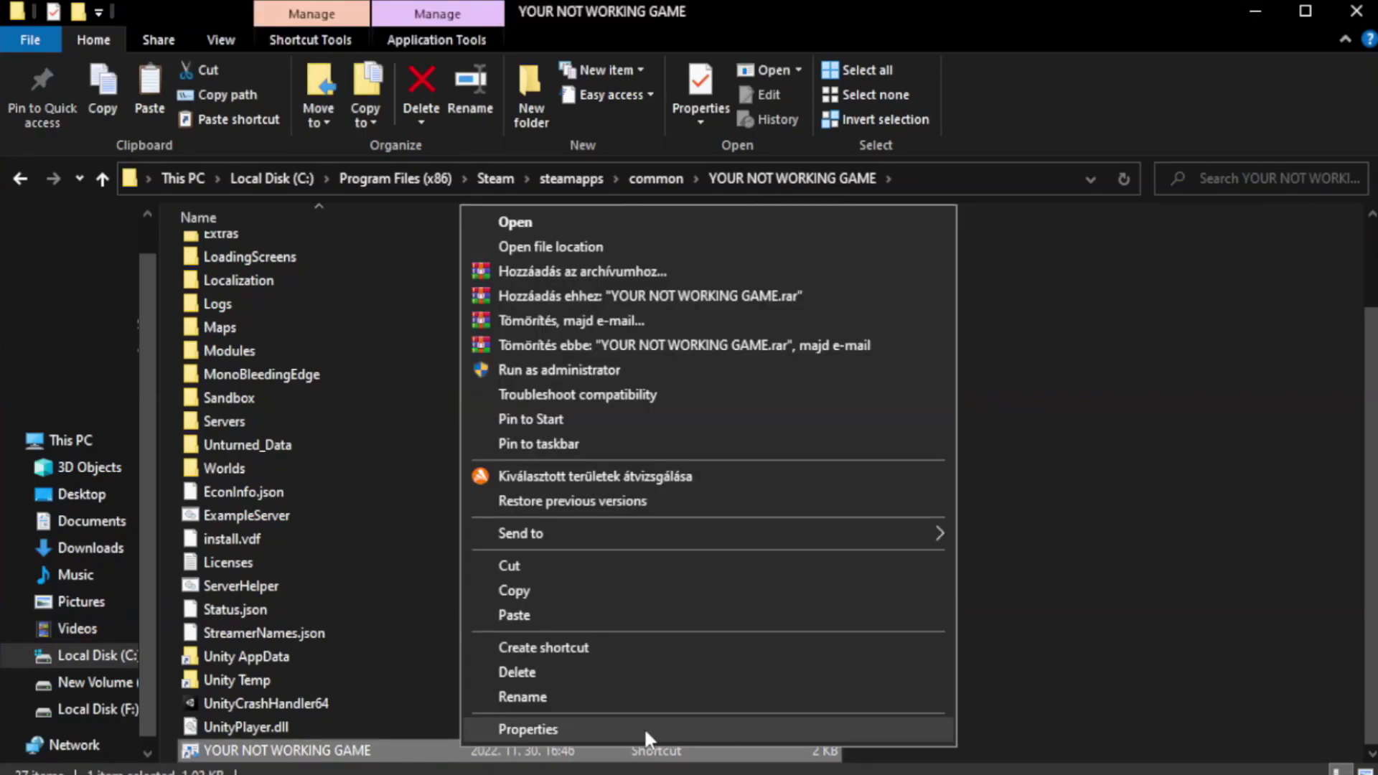
pyautogui.click(702, 725)
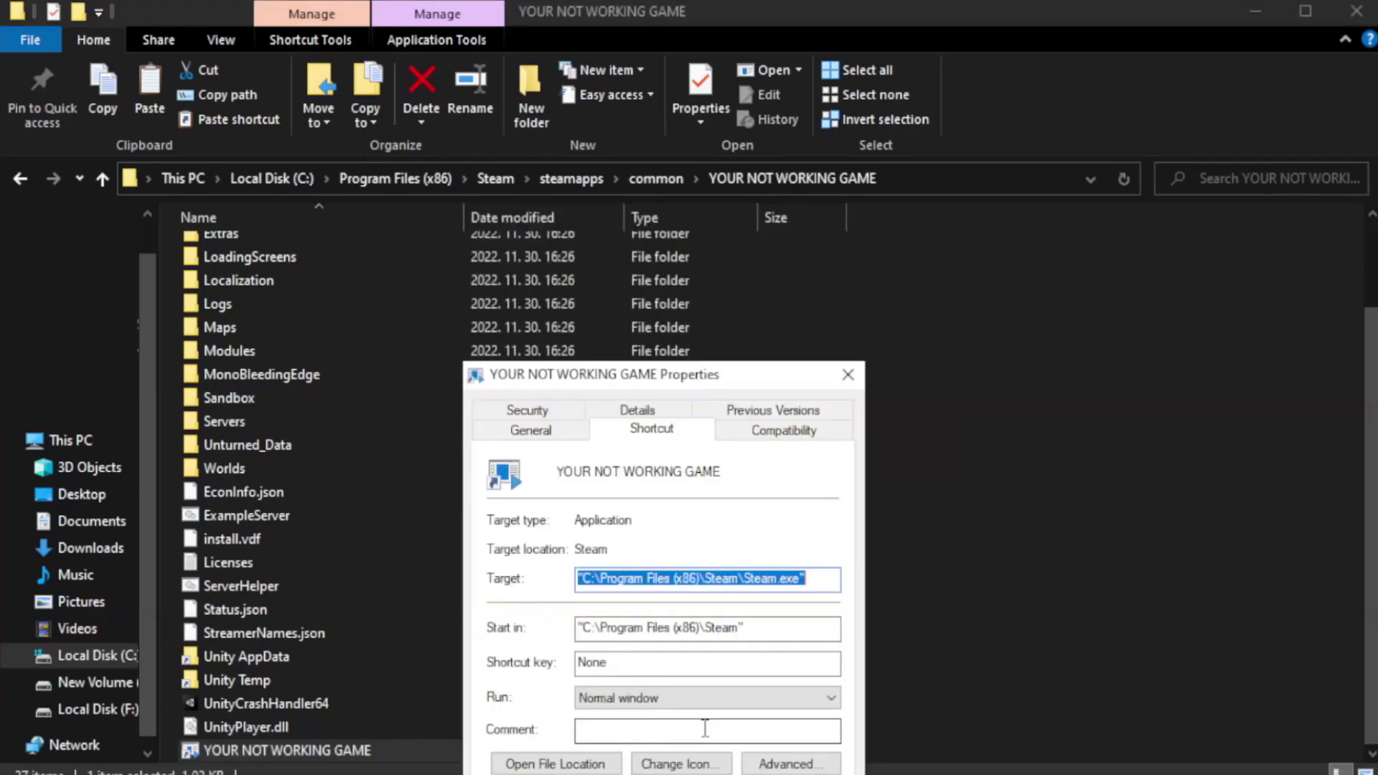
pyautogui.moveTo(693, 380); pyautogui.dragTo(692, 141)
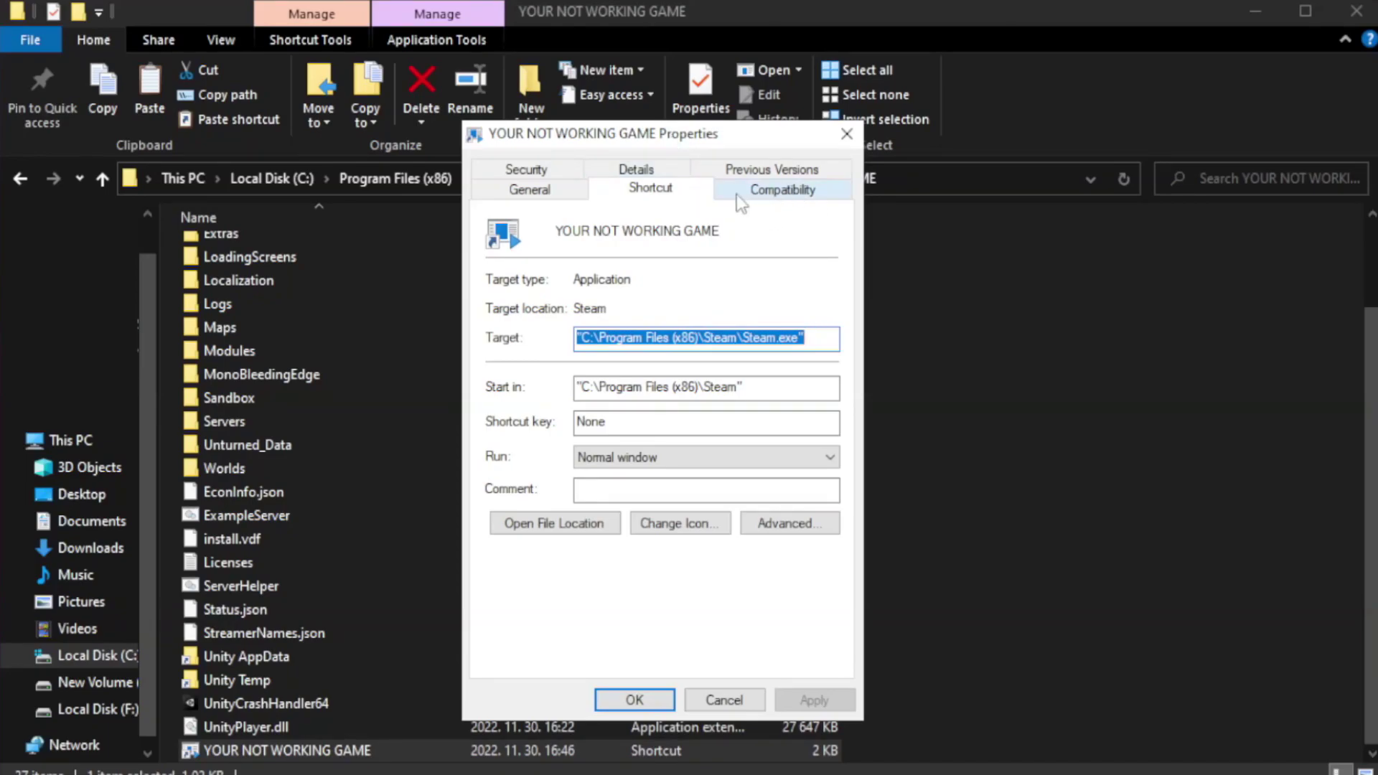
pyautogui.click(774, 194)
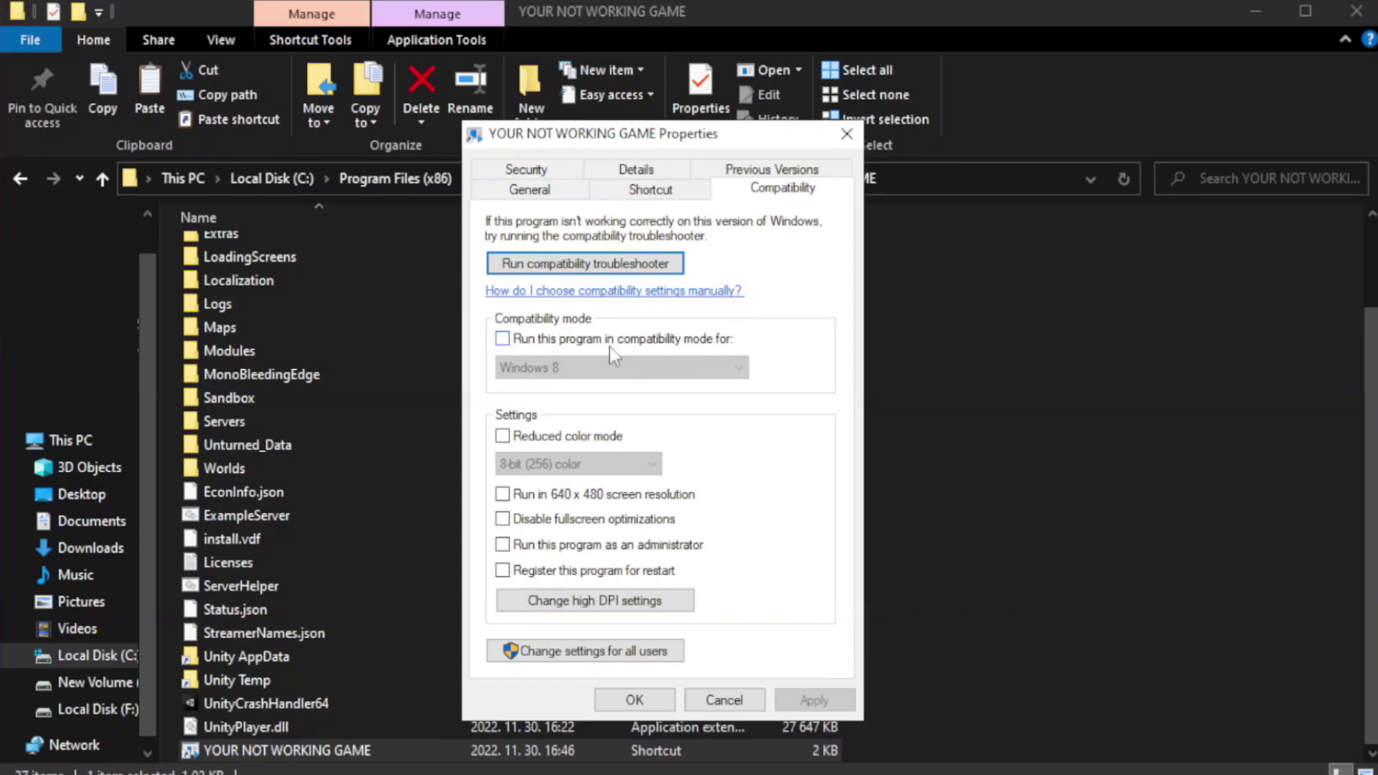
# Step: Apply Windows 8 compatibility mode to the shortcut, with fullscreen optimizations disabled and the program run as an administrator
pyautogui.click(548, 343)
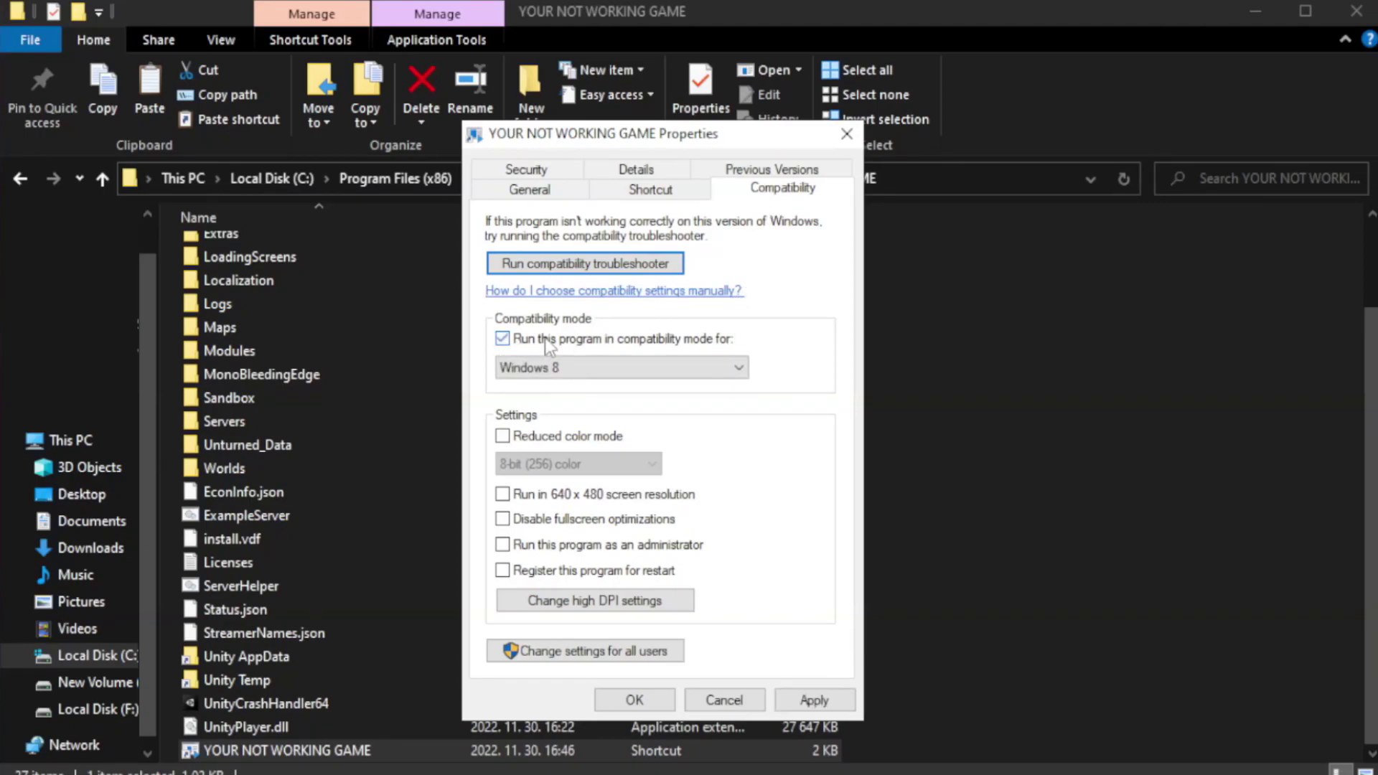
pyautogui.click(590, 366)
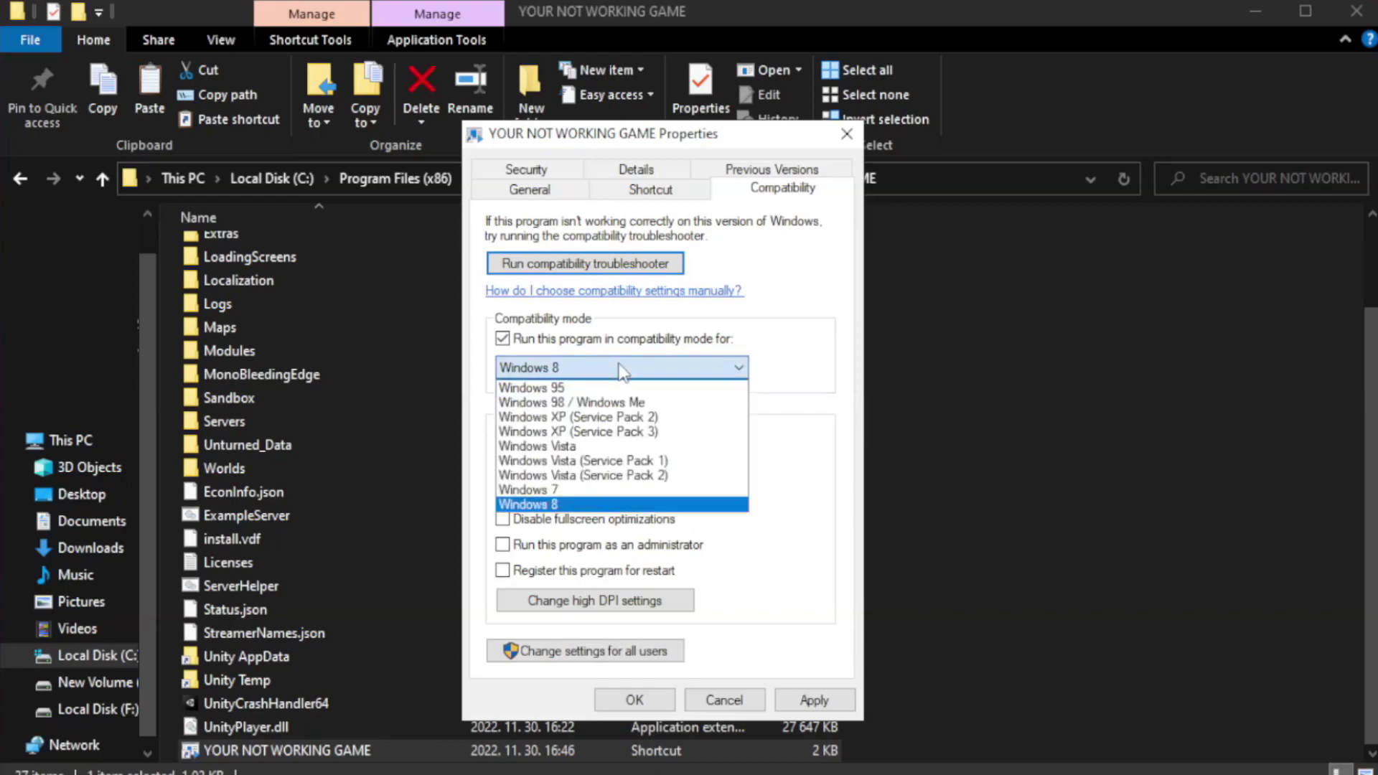
pyautogui.click(585, 505)
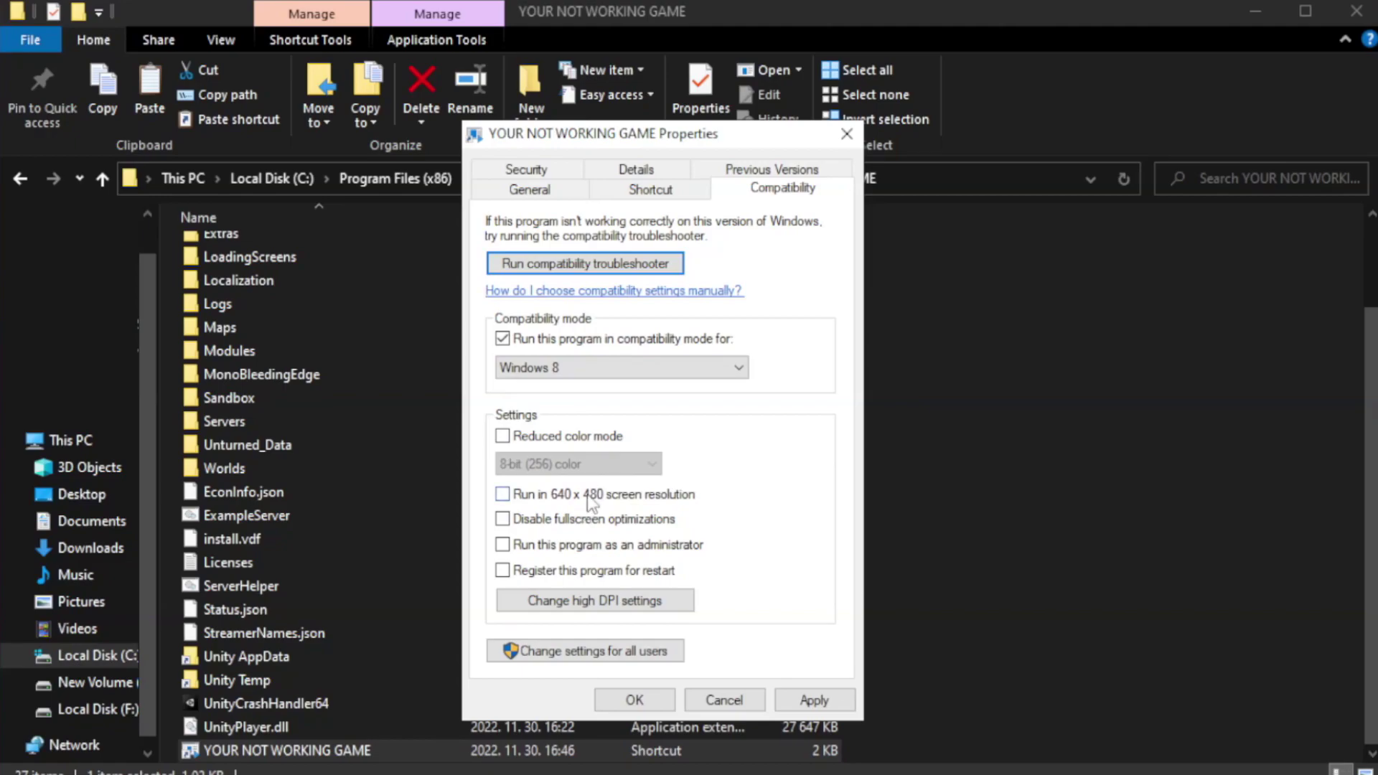
pyautogui.click(537, 526)
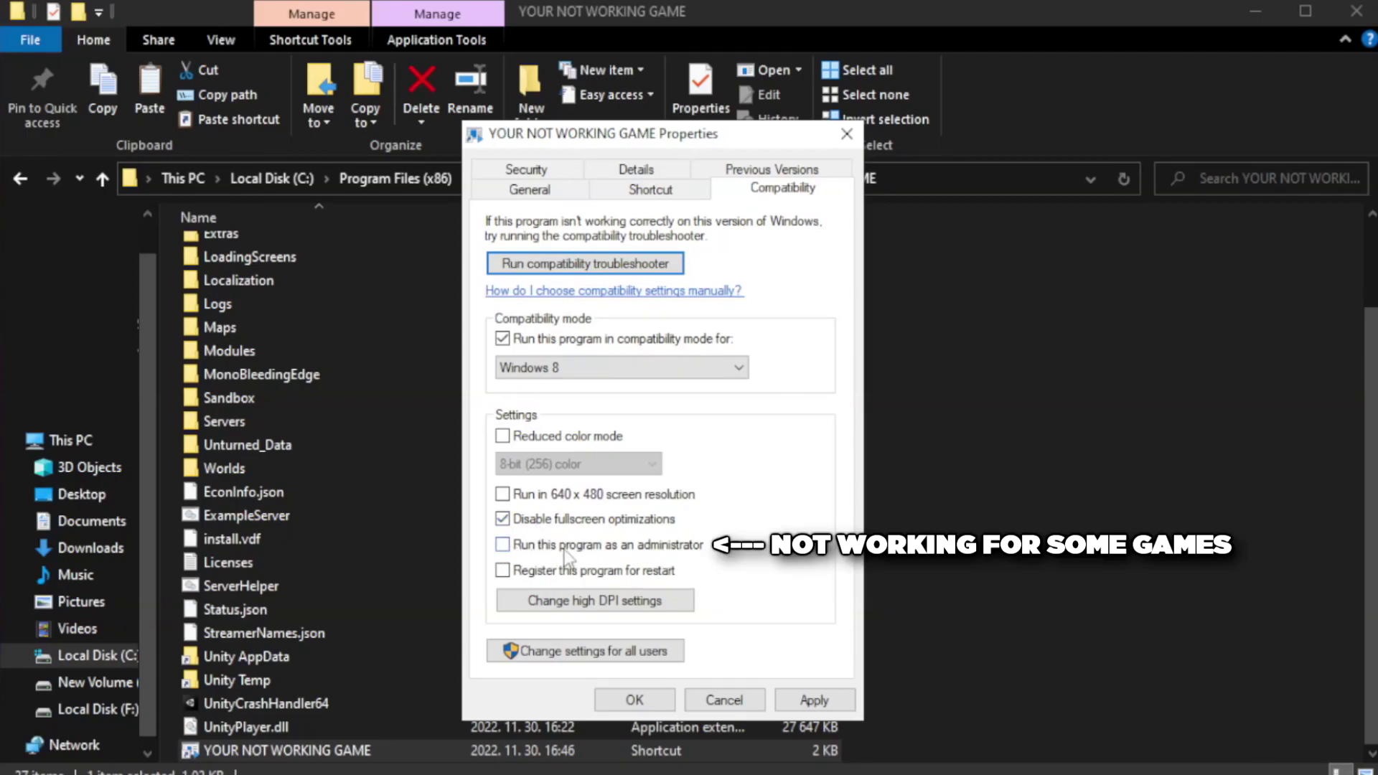
pyautogui.click(539, 555)
pyautogui.click(806, 709)
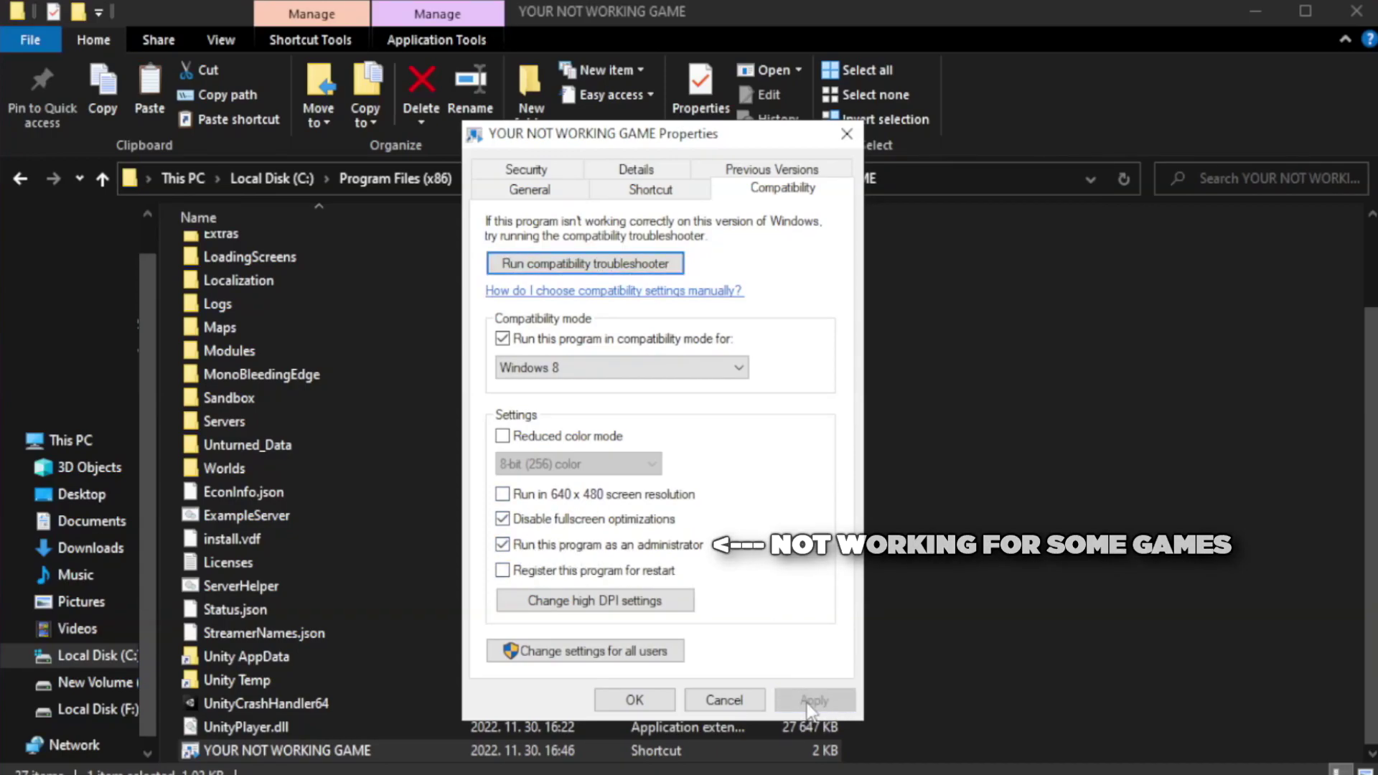
# Step: Confirm the shortcut's properties, and open the list of startup programs in Task Manager
pyautogui.click(634, 702)
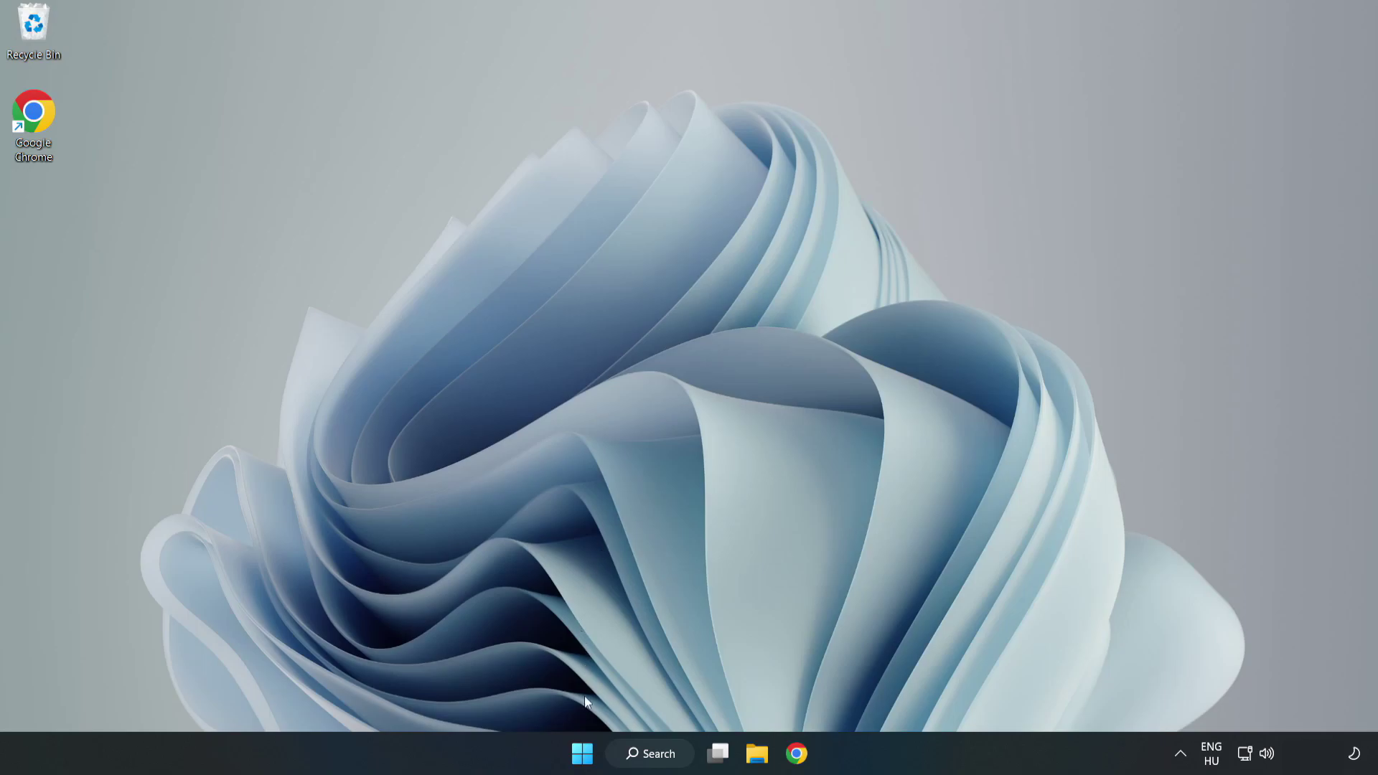
pyautogui.rightClick(584, 758)
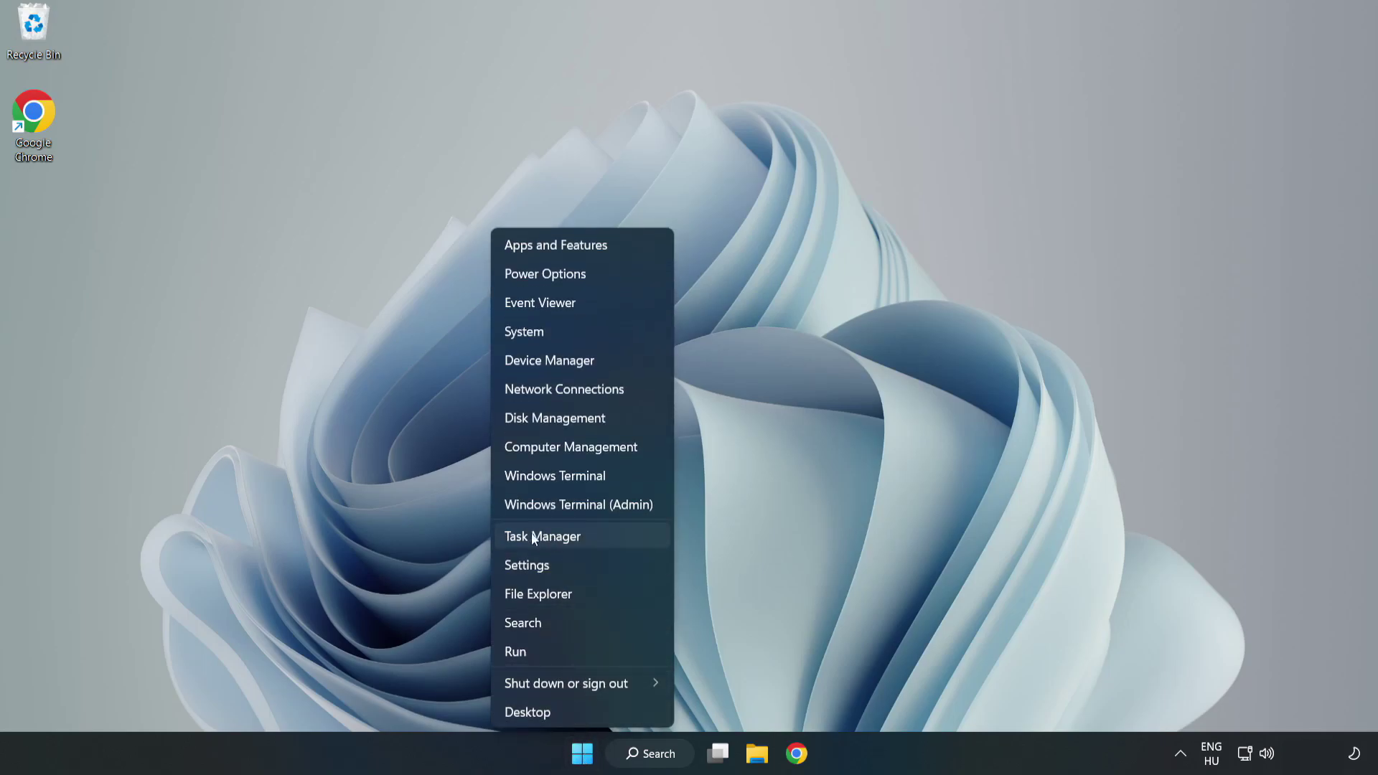
pyautogui.click(580, 536)
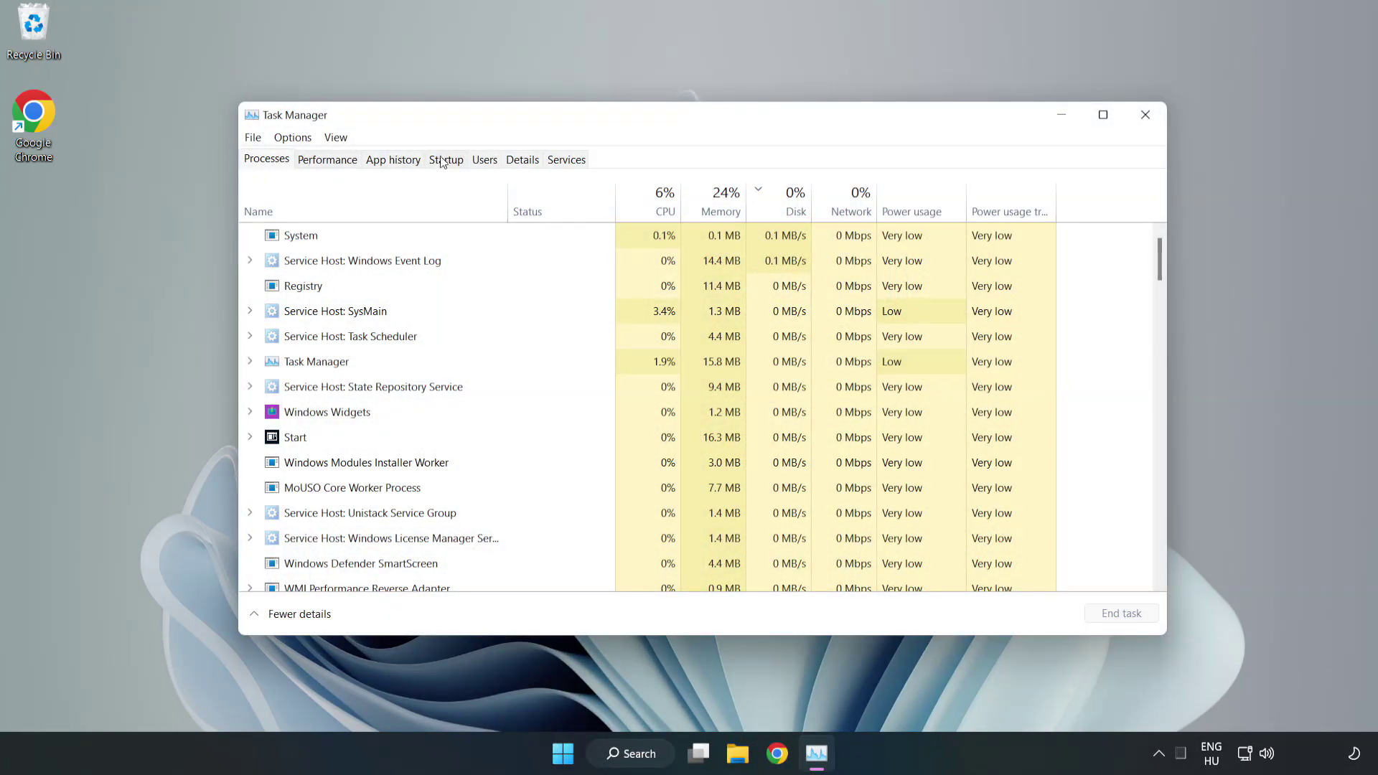
pyautogui.click(448, 164)
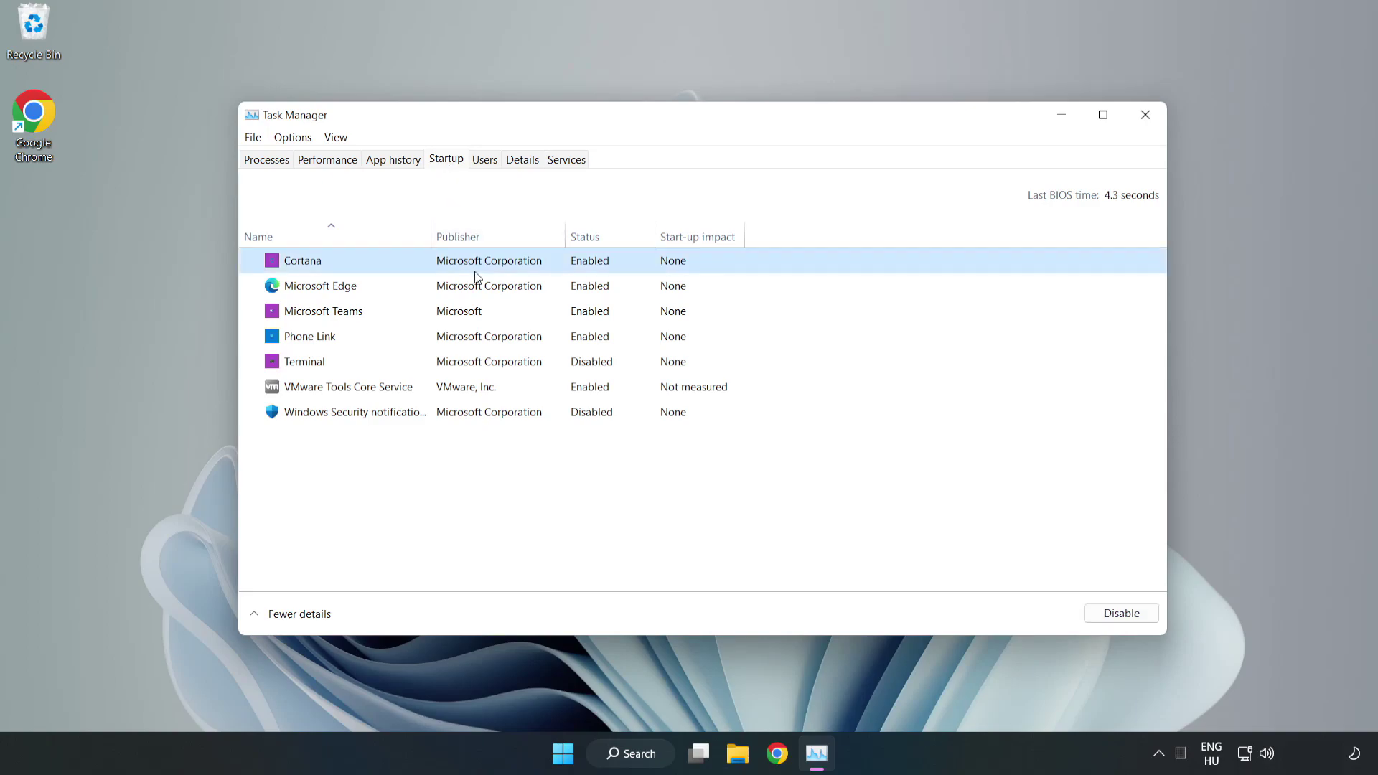
# Step: Disable Cortana, Microsoft Edge, Microsoft Teams and Phone Link at startup, and close Task Manager
pyautogui.click(1113, 615)
pyautogui.click(596, 282)
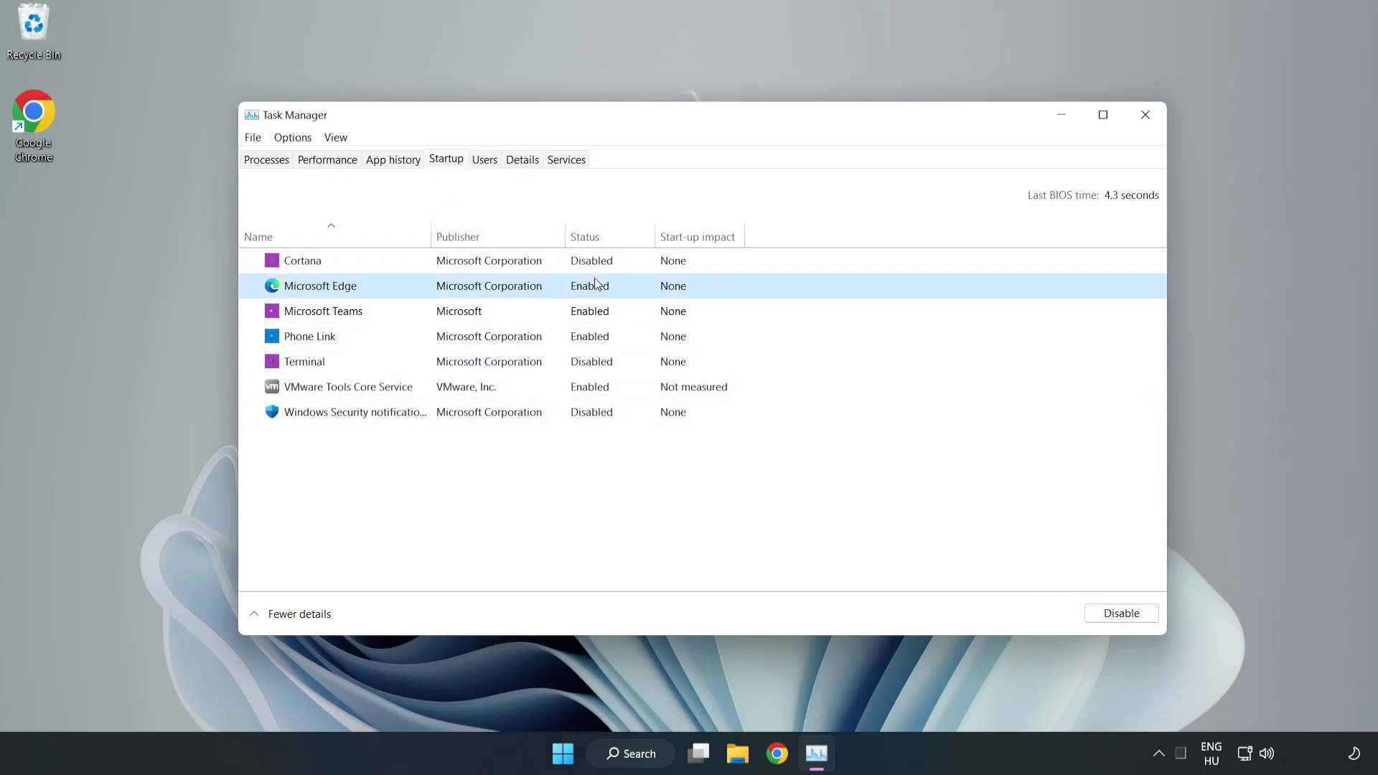
pyautogui.click(1121, 615)
pyautogui.click(546, 315)
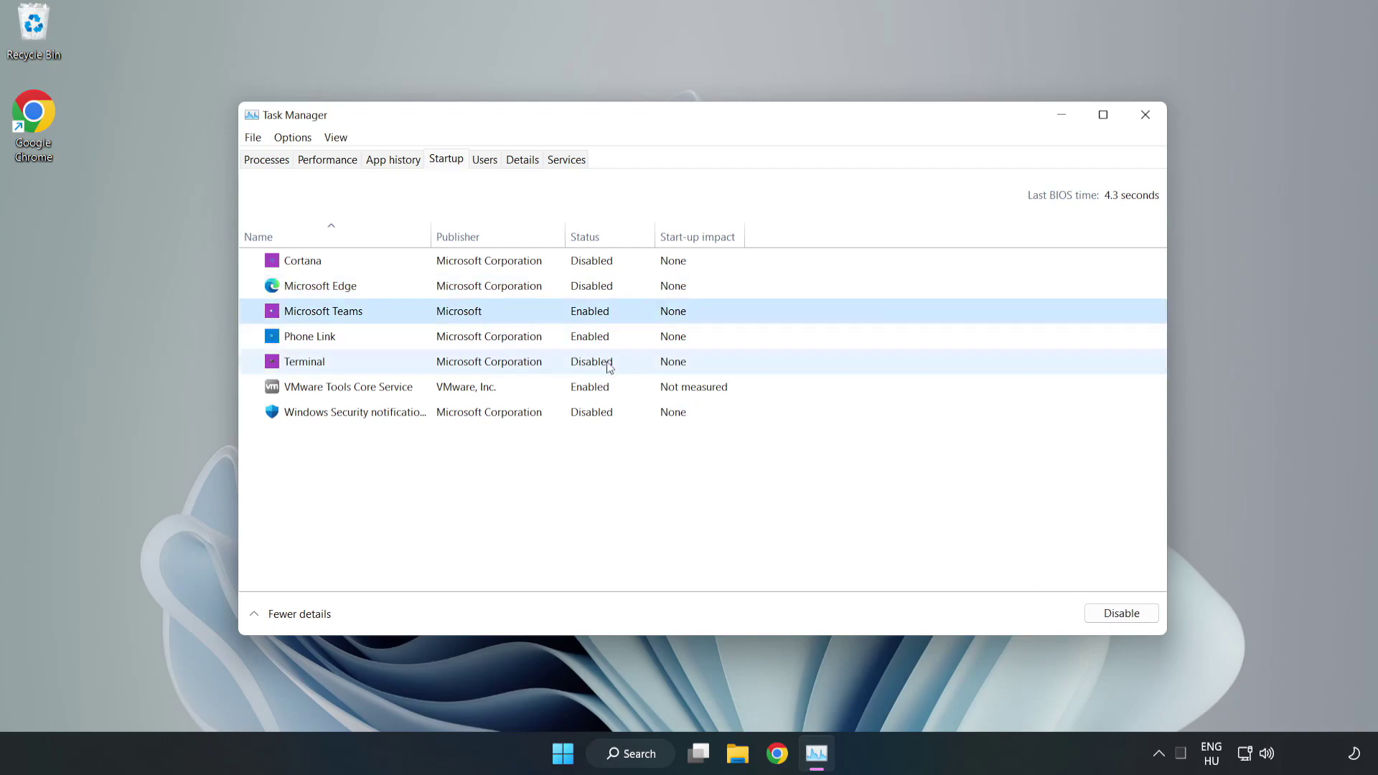
pyautogui.click(1118, 615)
pyautogui.click(461, 342)
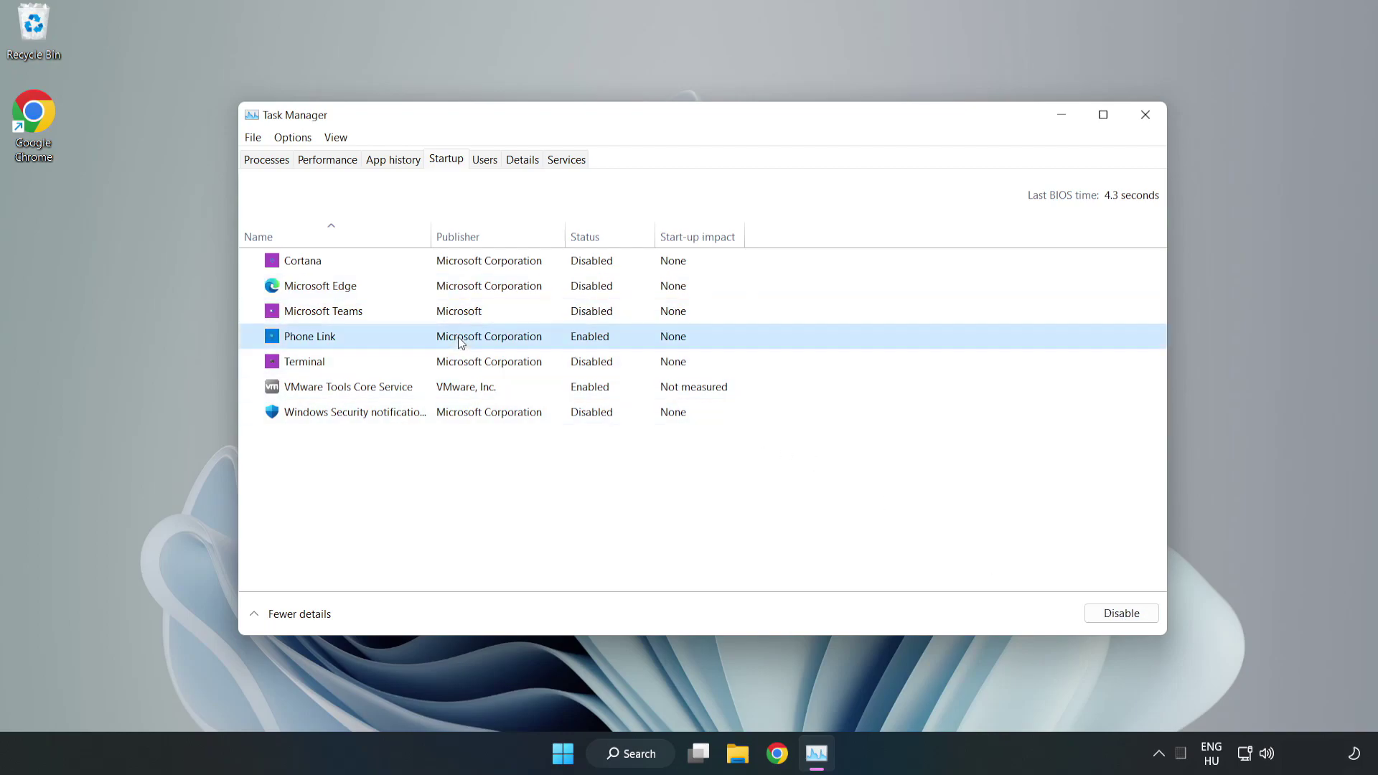
pyautogui.click(1147, 618)
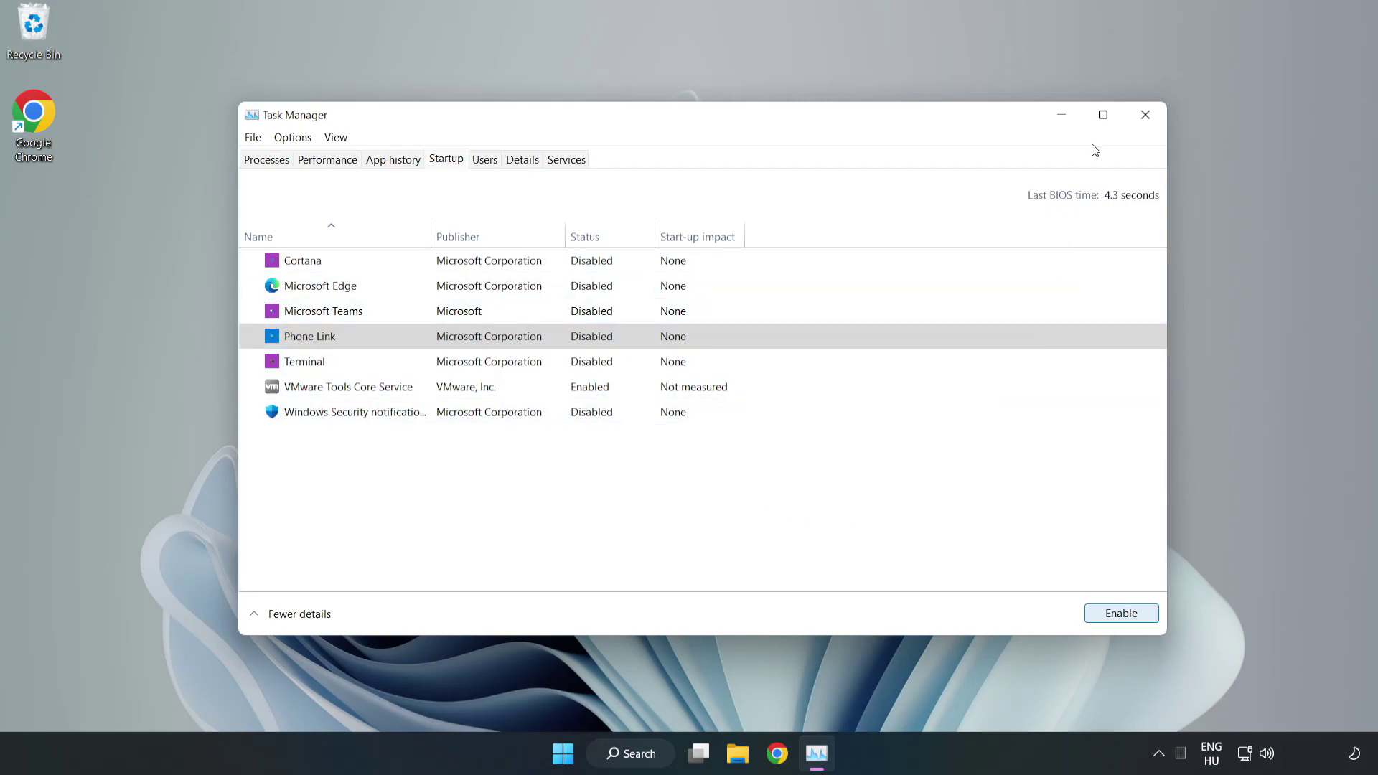
pyautogui.click(1145, 115)
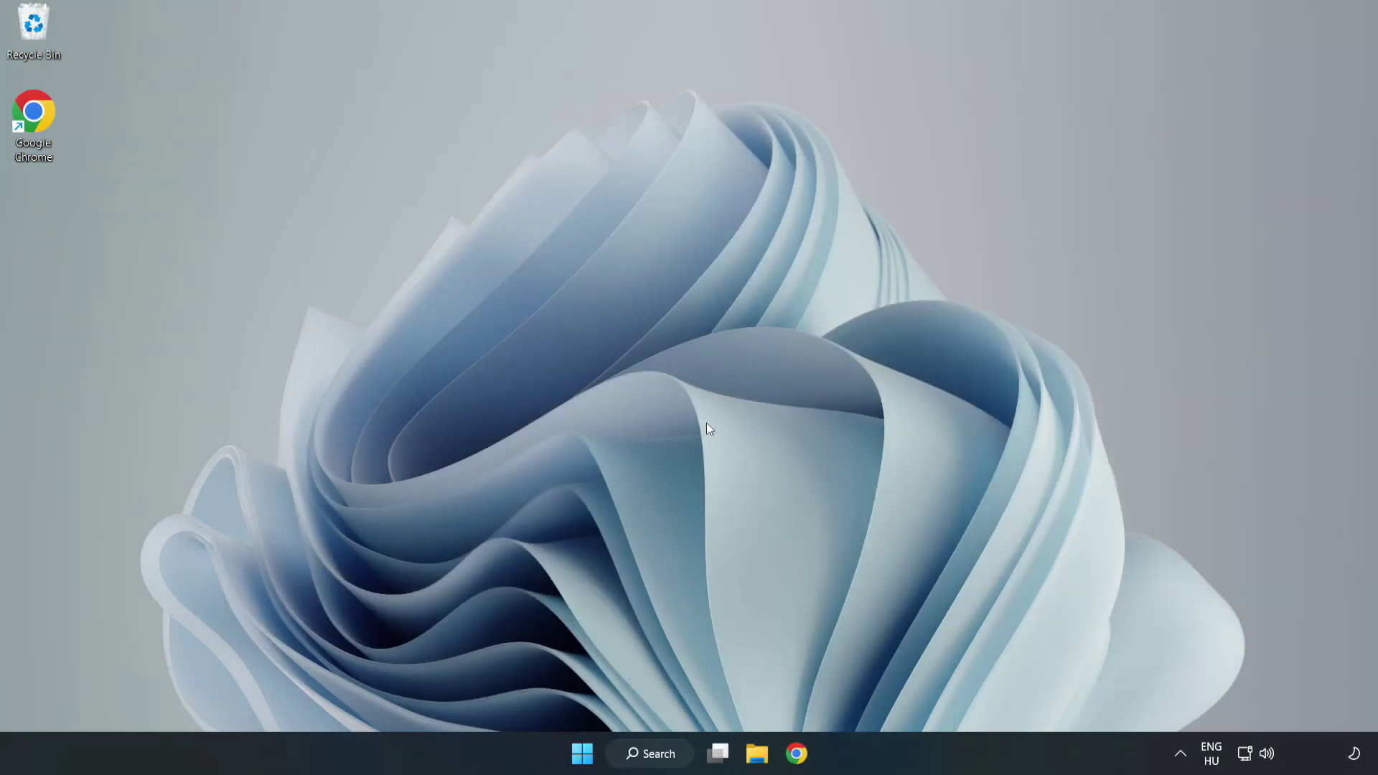
# Step: Find Command Prompt through Windows search, run it as administrator, execute sfc /scannow, and close the window after the scan
pyautogui.click(674, 739)
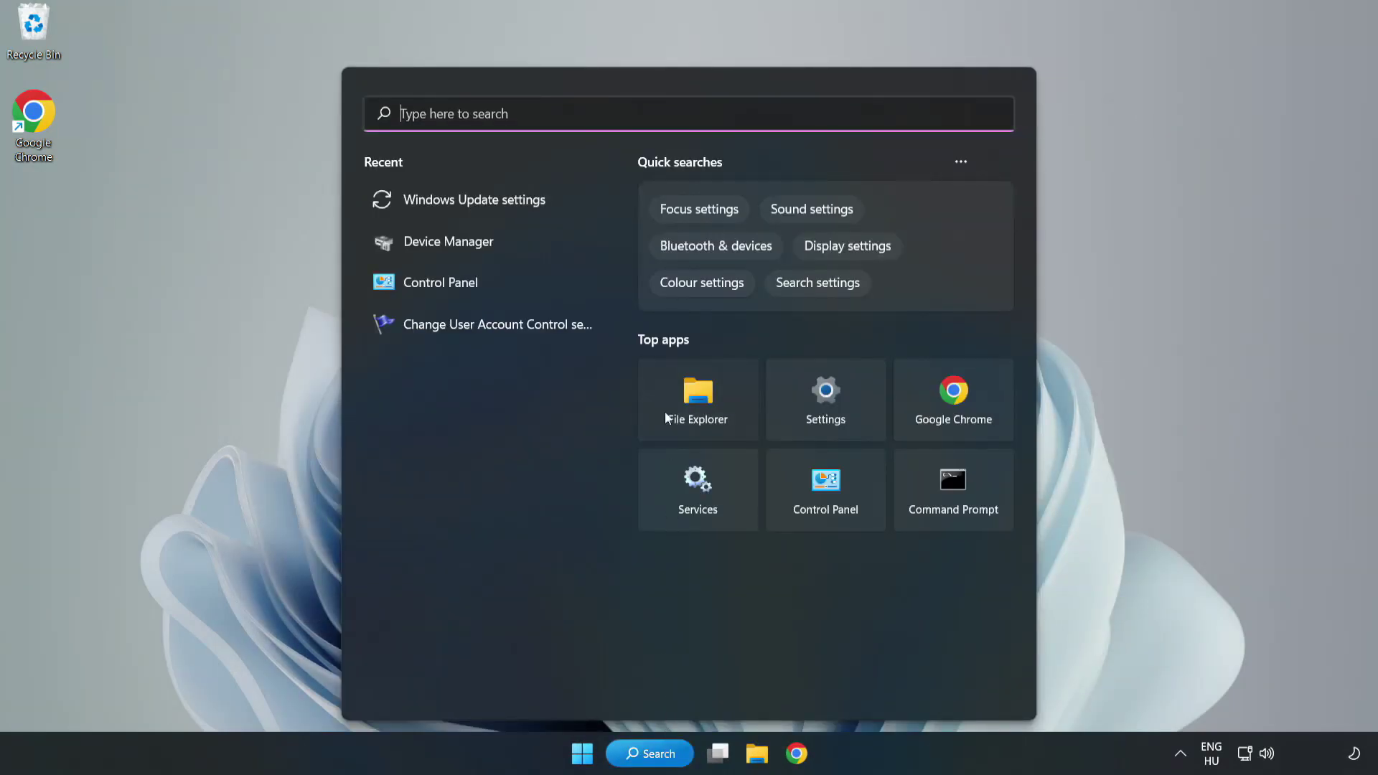
pyautogui.write('cmd')
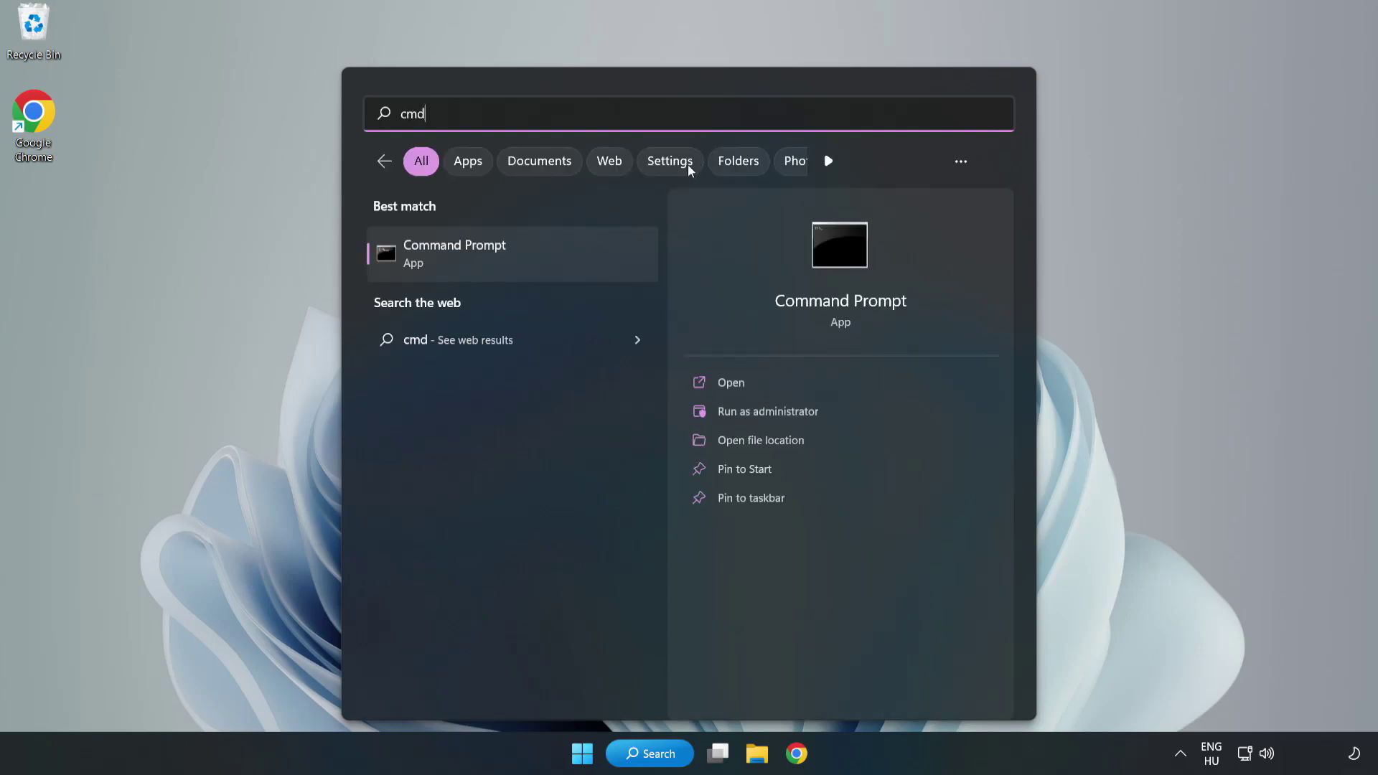
pyautogui.rightClick(543, 261)
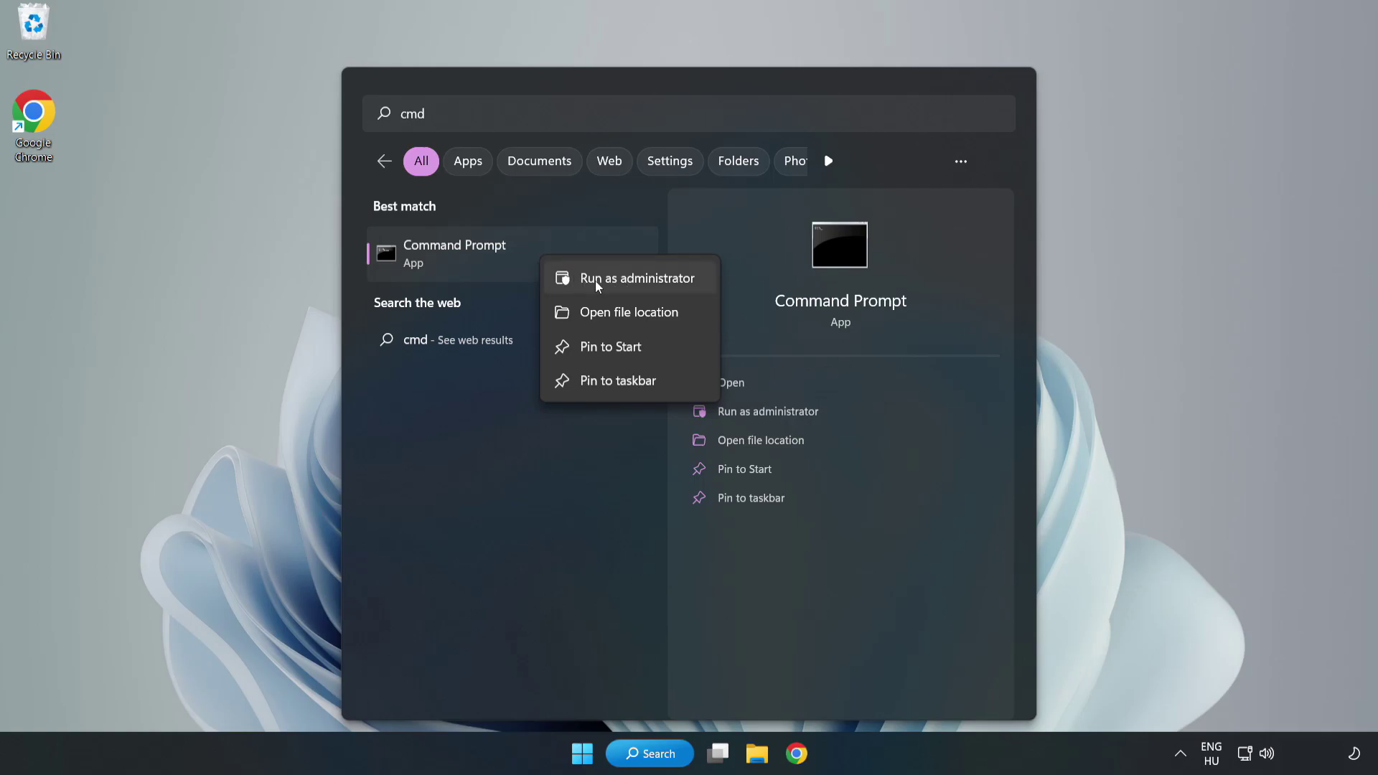
pyautogui.click(596, 280)
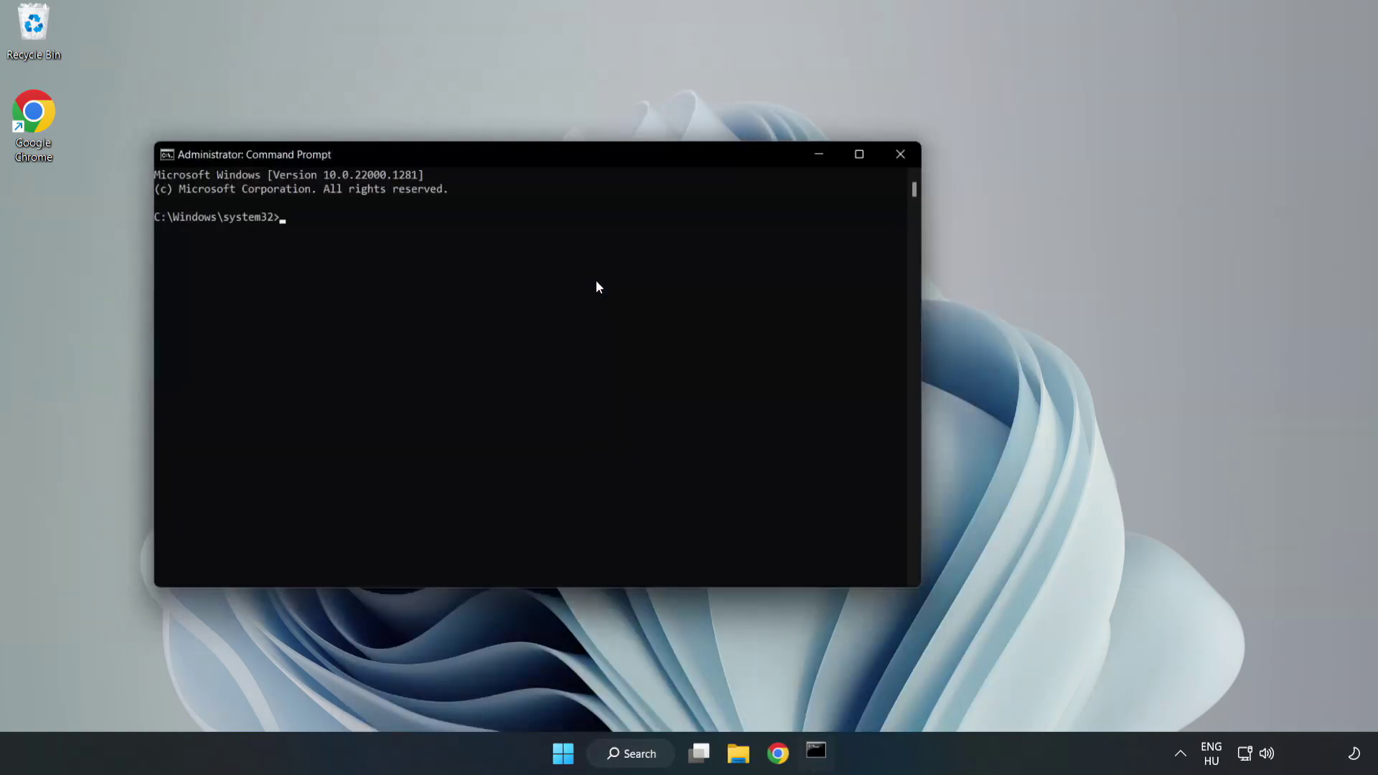
pyautogui.moveTo(549, 153); pyautogui.dragTo(703, 161)
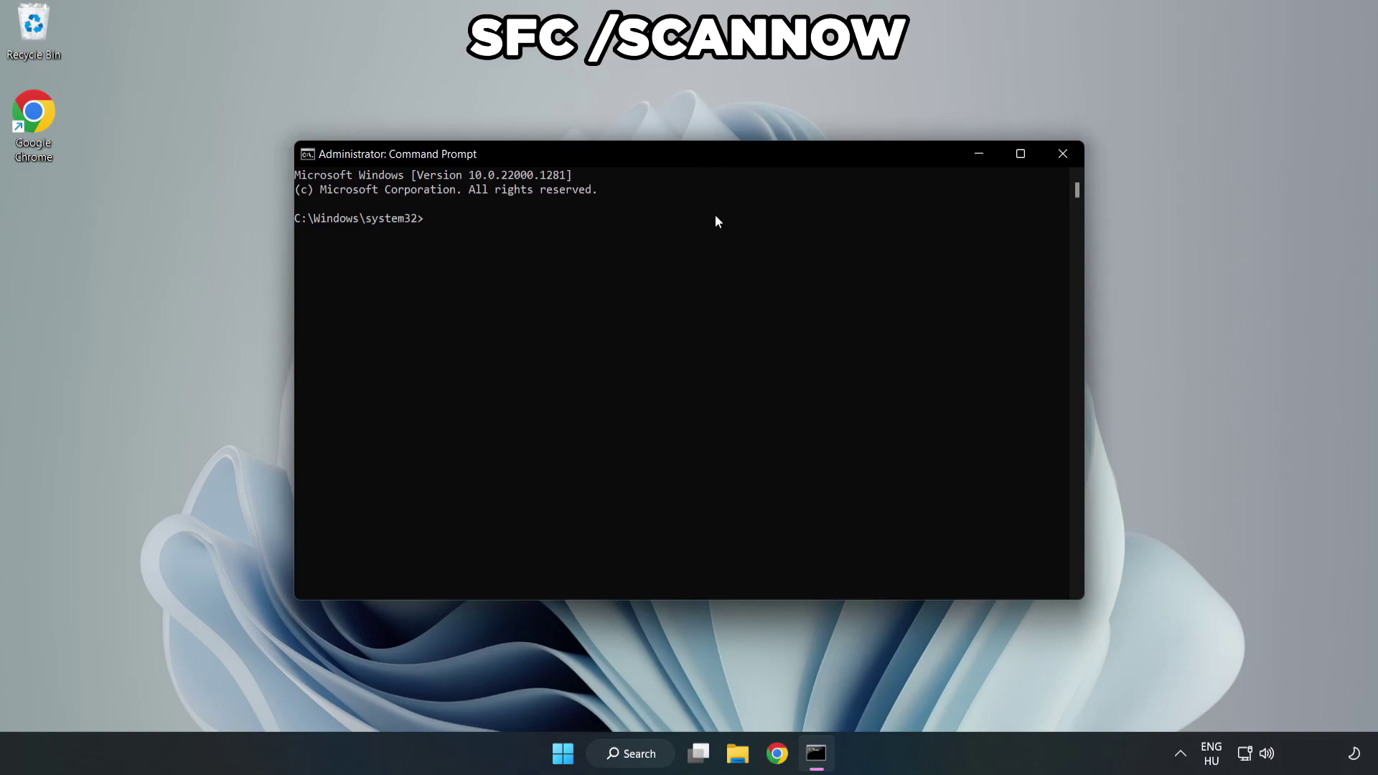
pyautogui.write('sfc /scannow')
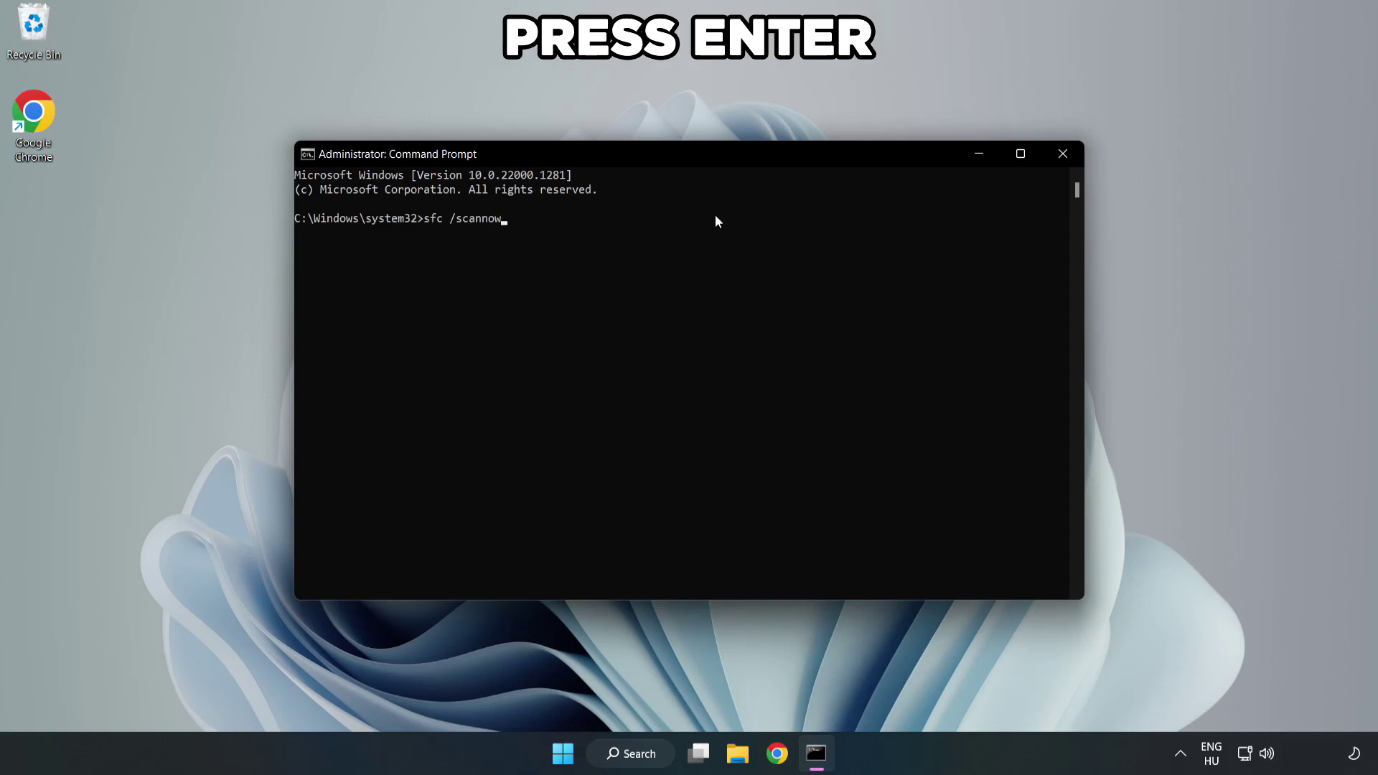
pyautogui.press('Return')
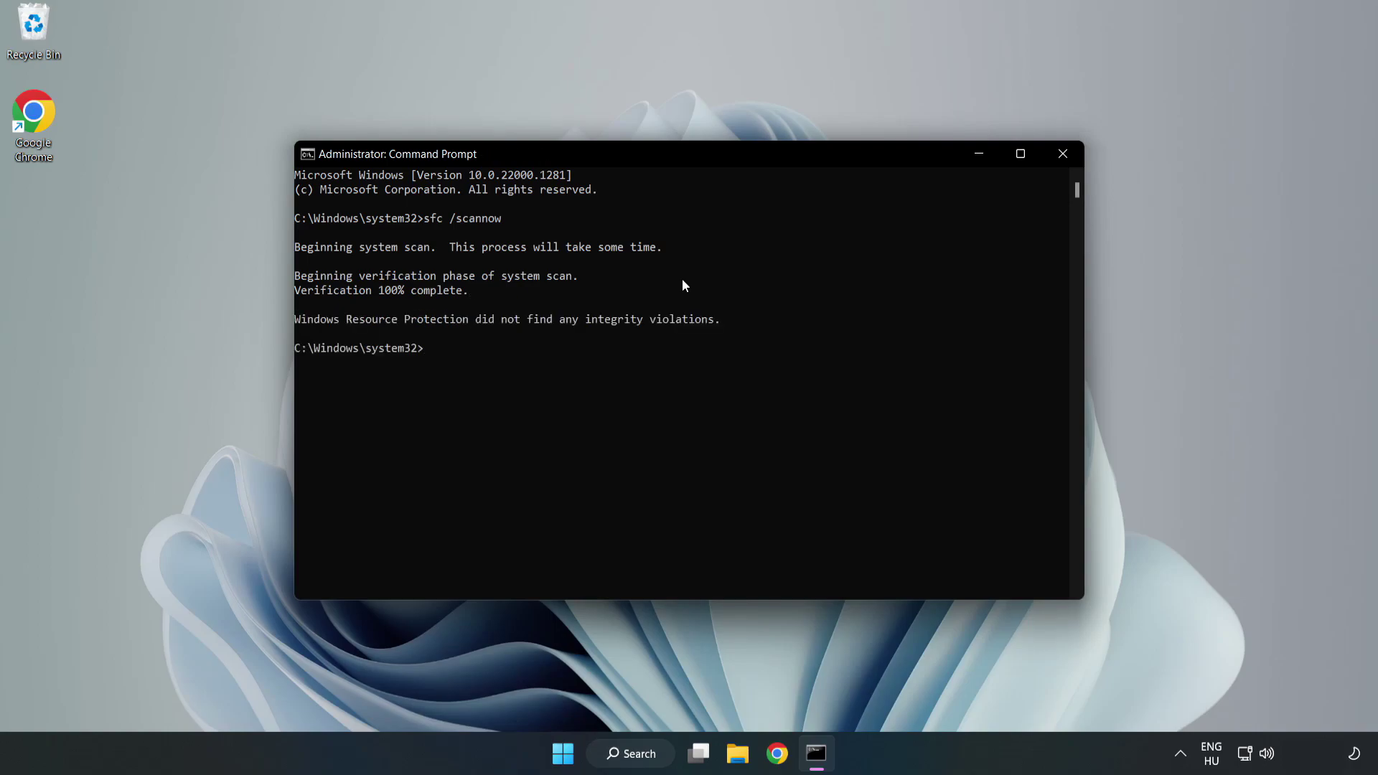
pyautogui.click(1062, 164)
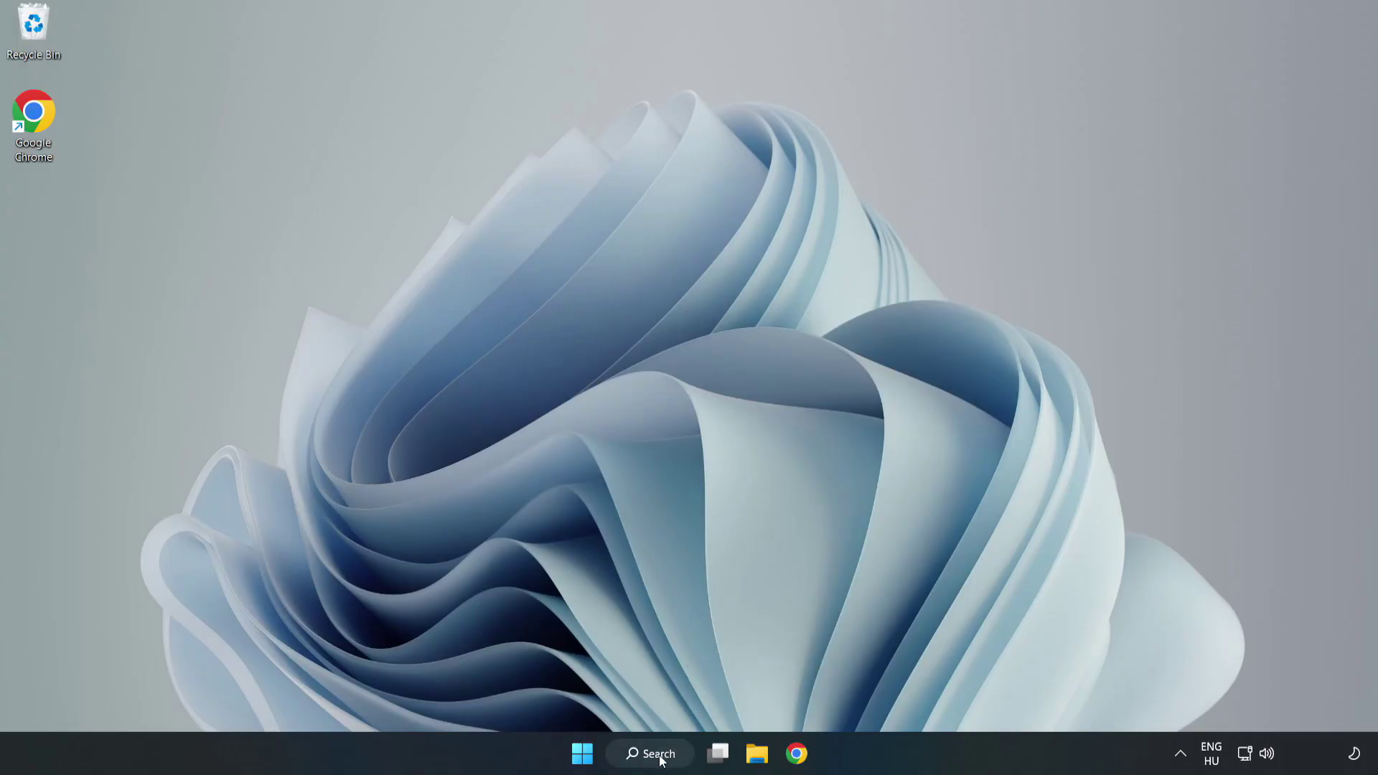
# Step: Open Windows Security through Windows search and go to the exclusions in the Virus & threat protection settings
pyautogui.click(660, 758)
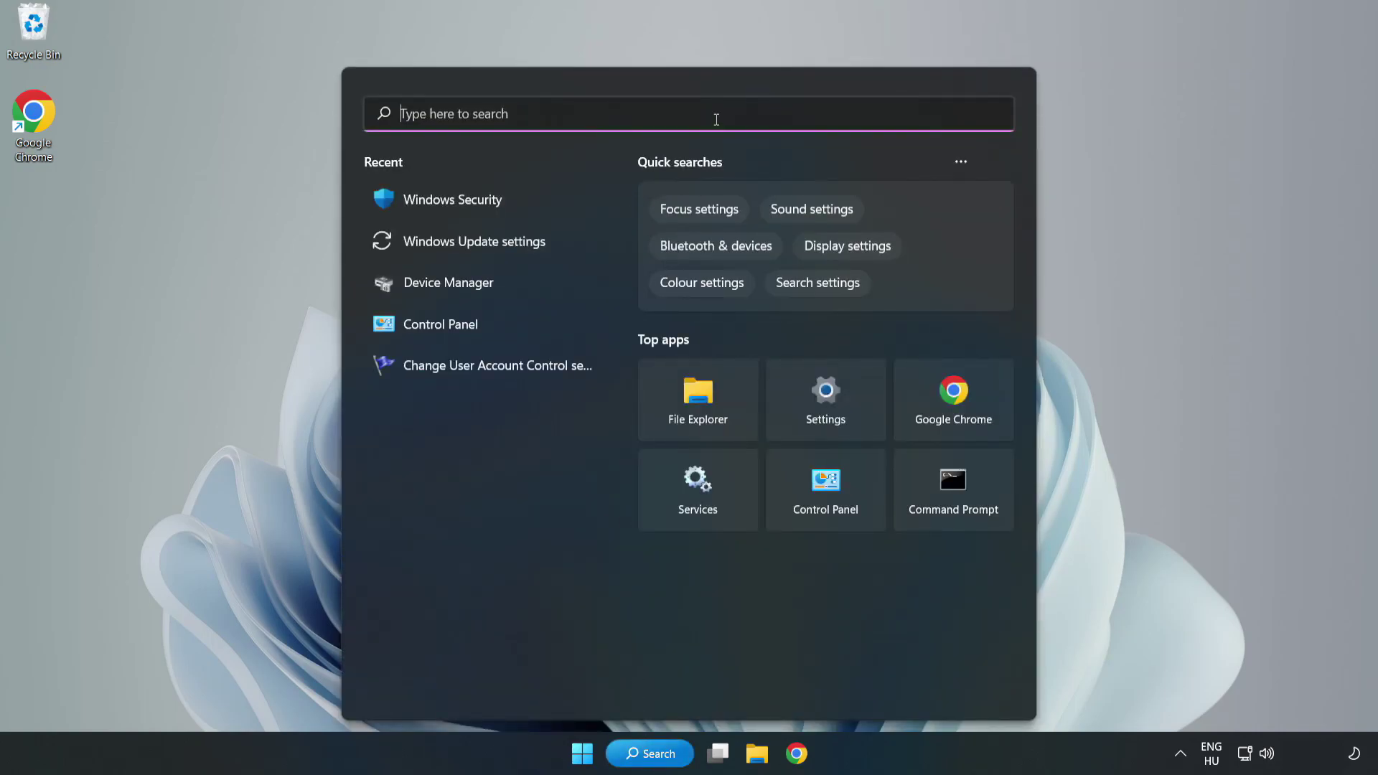
pyautogui.write('secu')
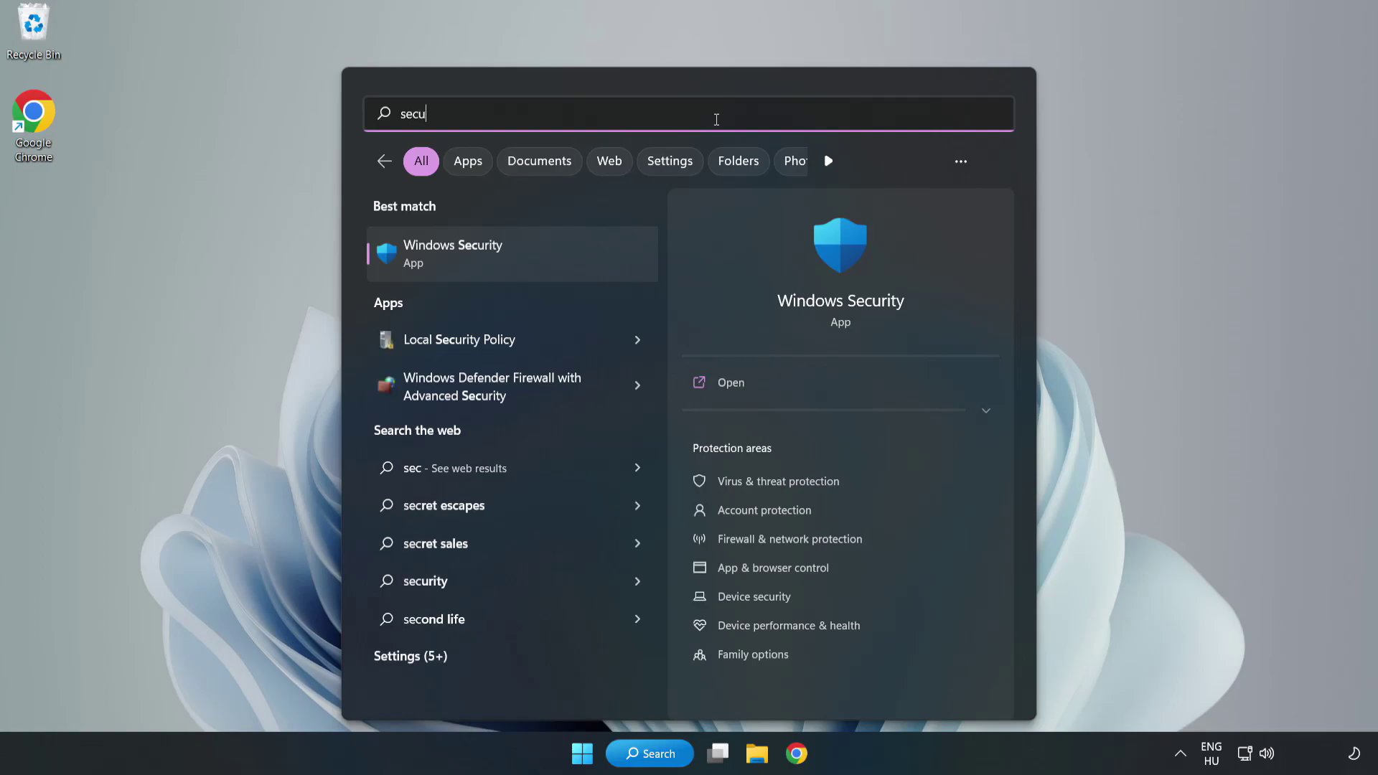
pyautogui.write('rity')
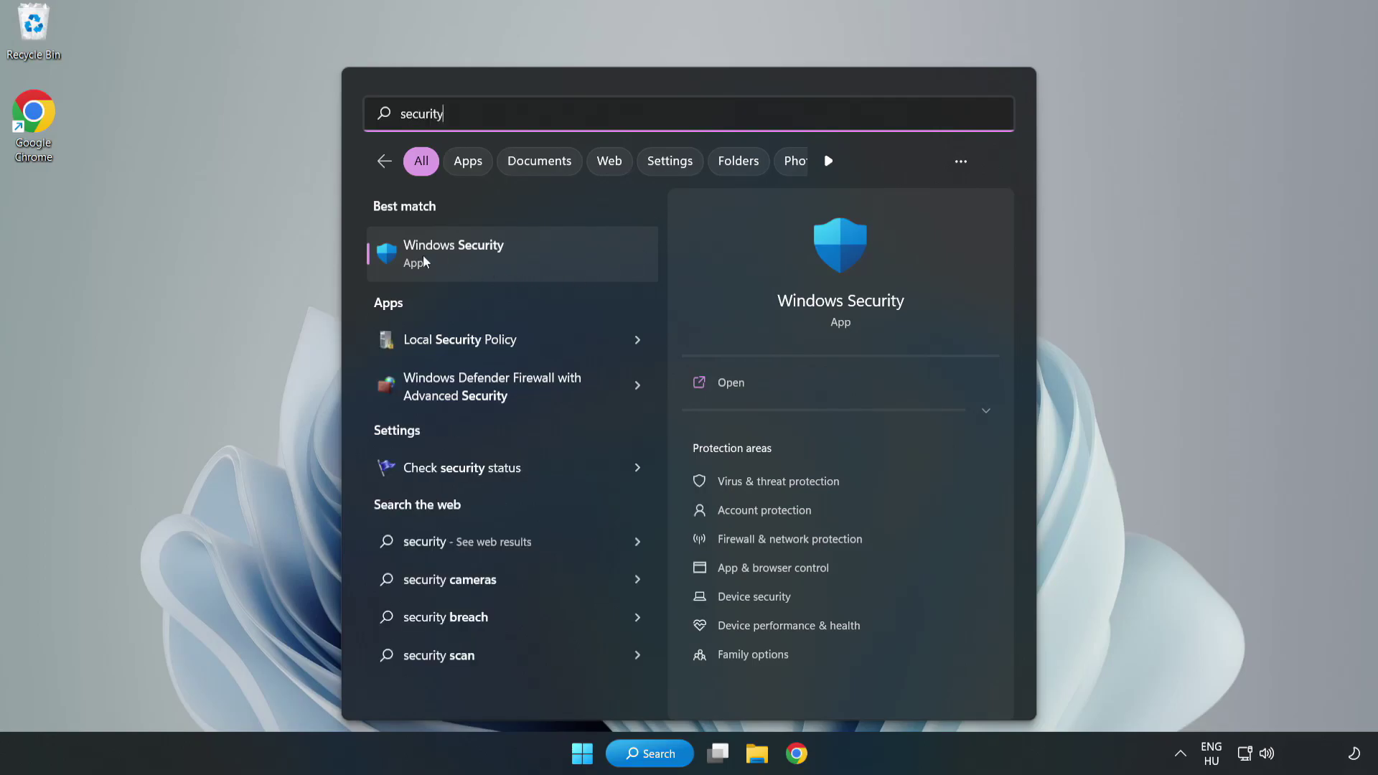
pyautogui.click(500, 267)
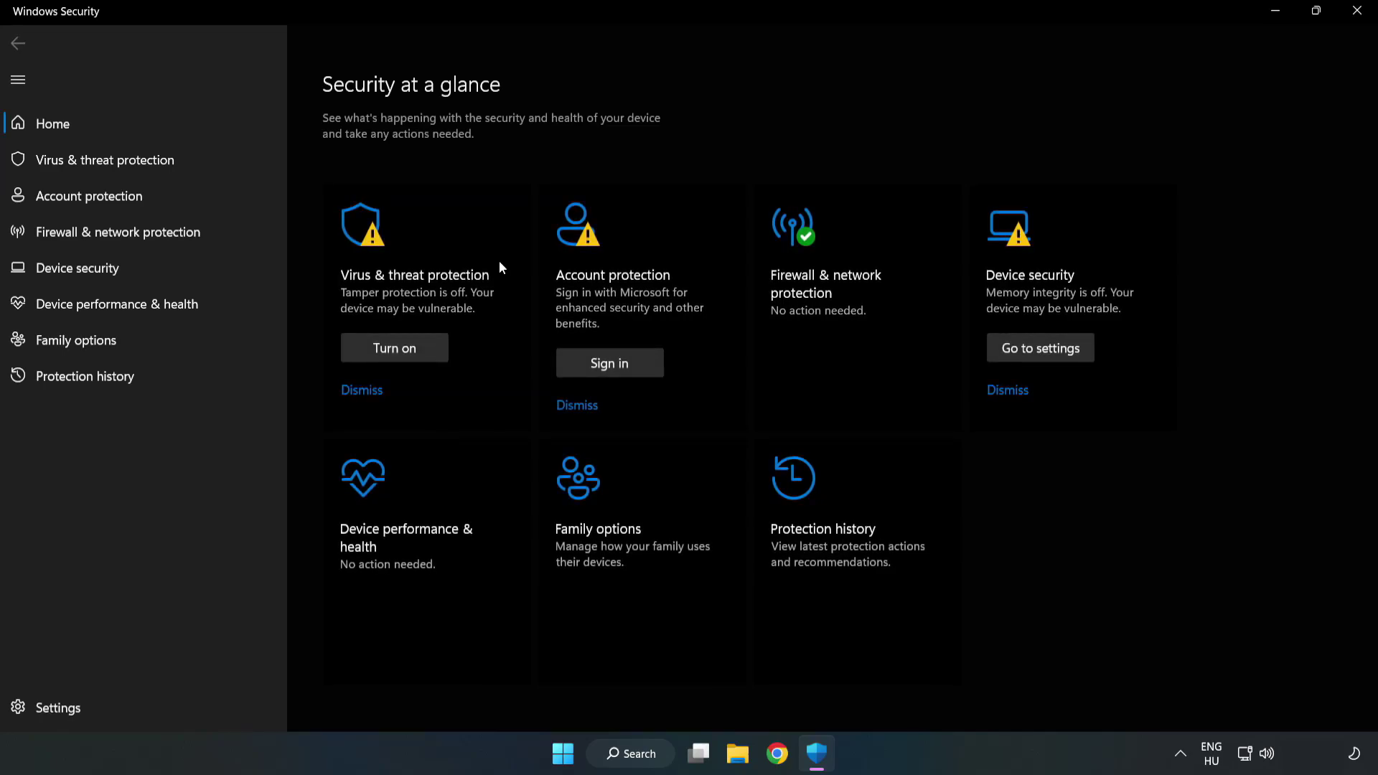
pyautogui.click(90, 162)
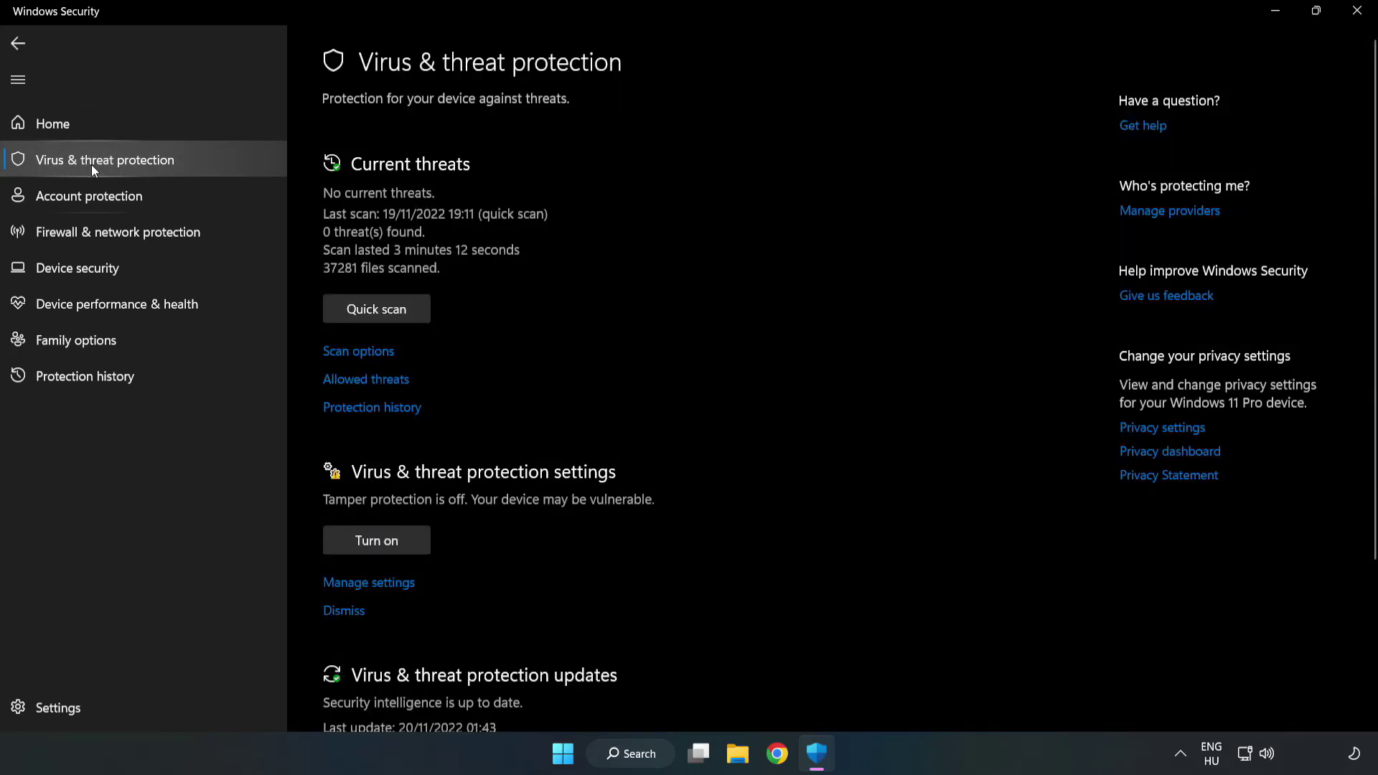
pyautogui.scroll(-3, 720, 283)
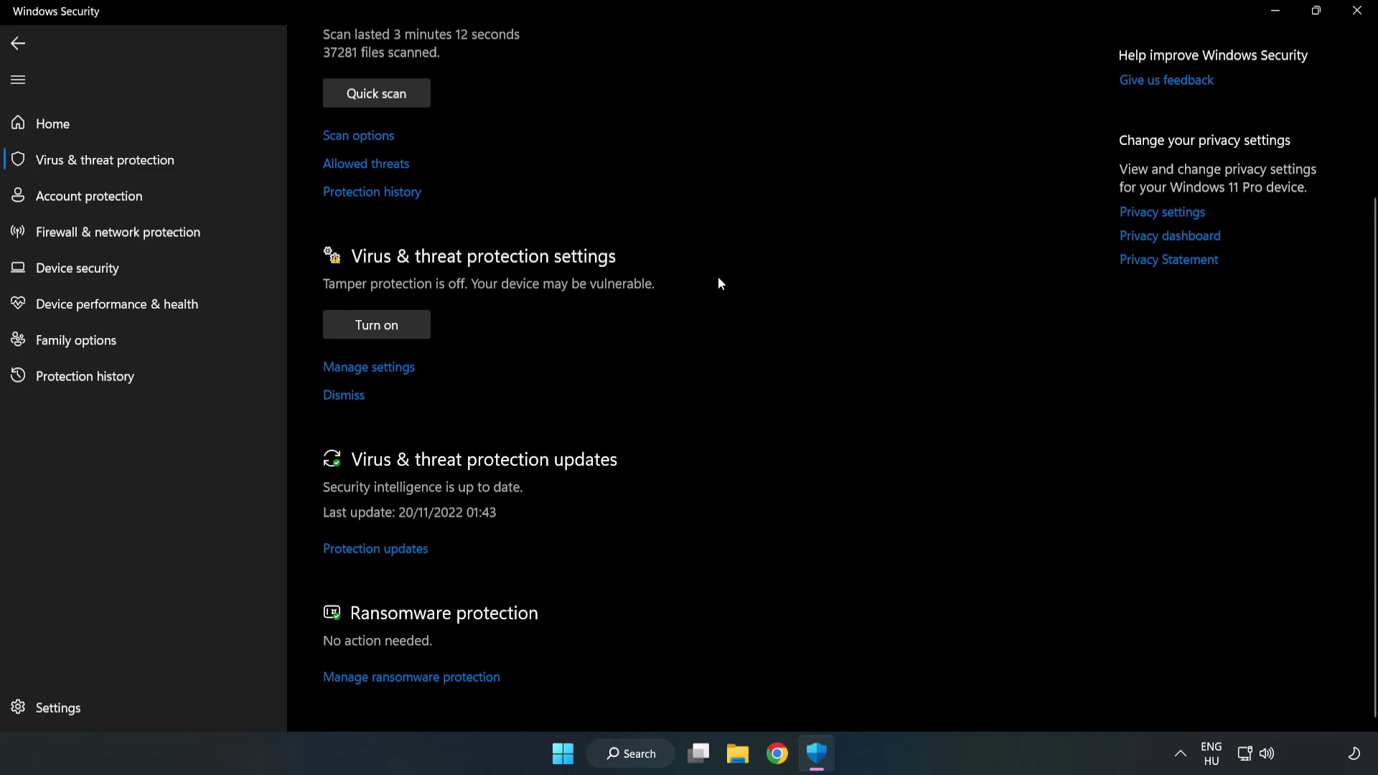
pyautogui.click(377, 370)
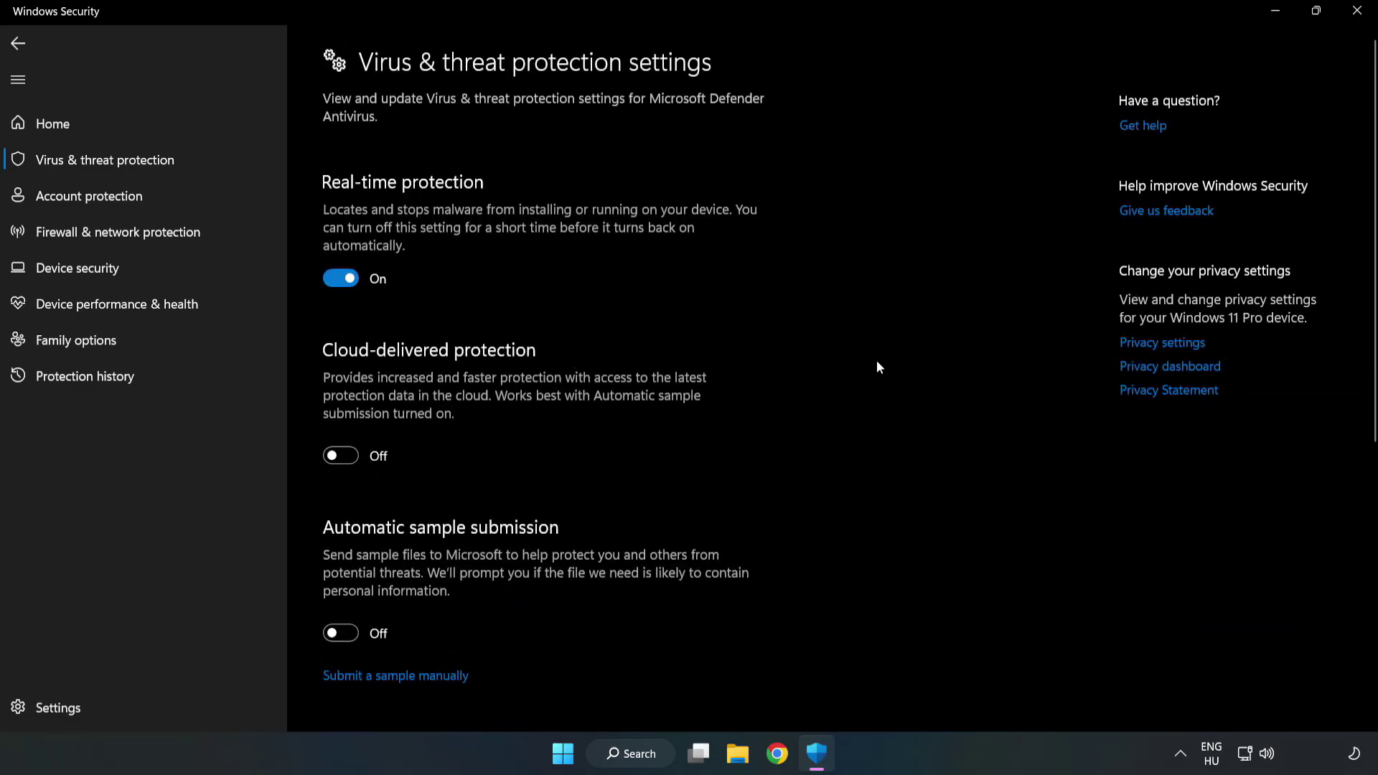
pyautogui.scroll(-6, 878, 367)
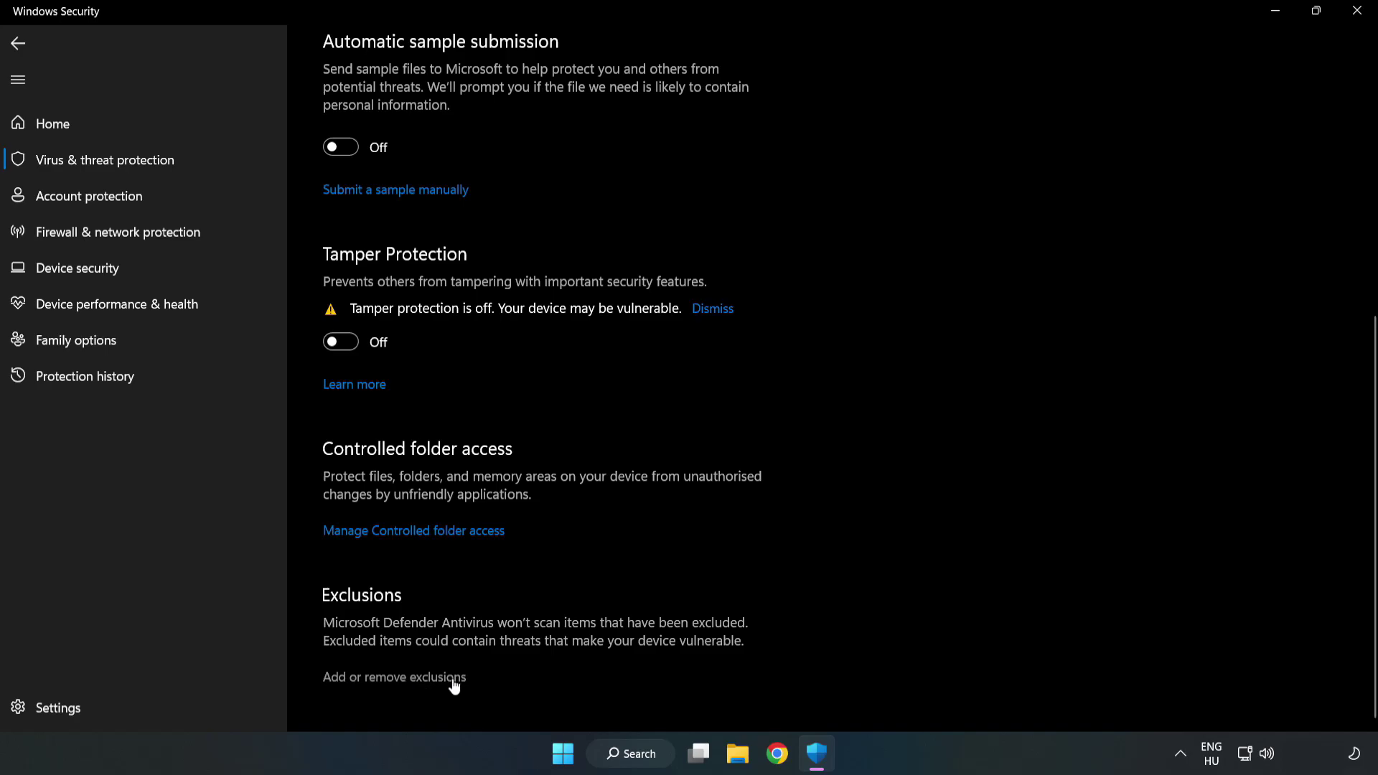
pyautogui.click(410, 679)
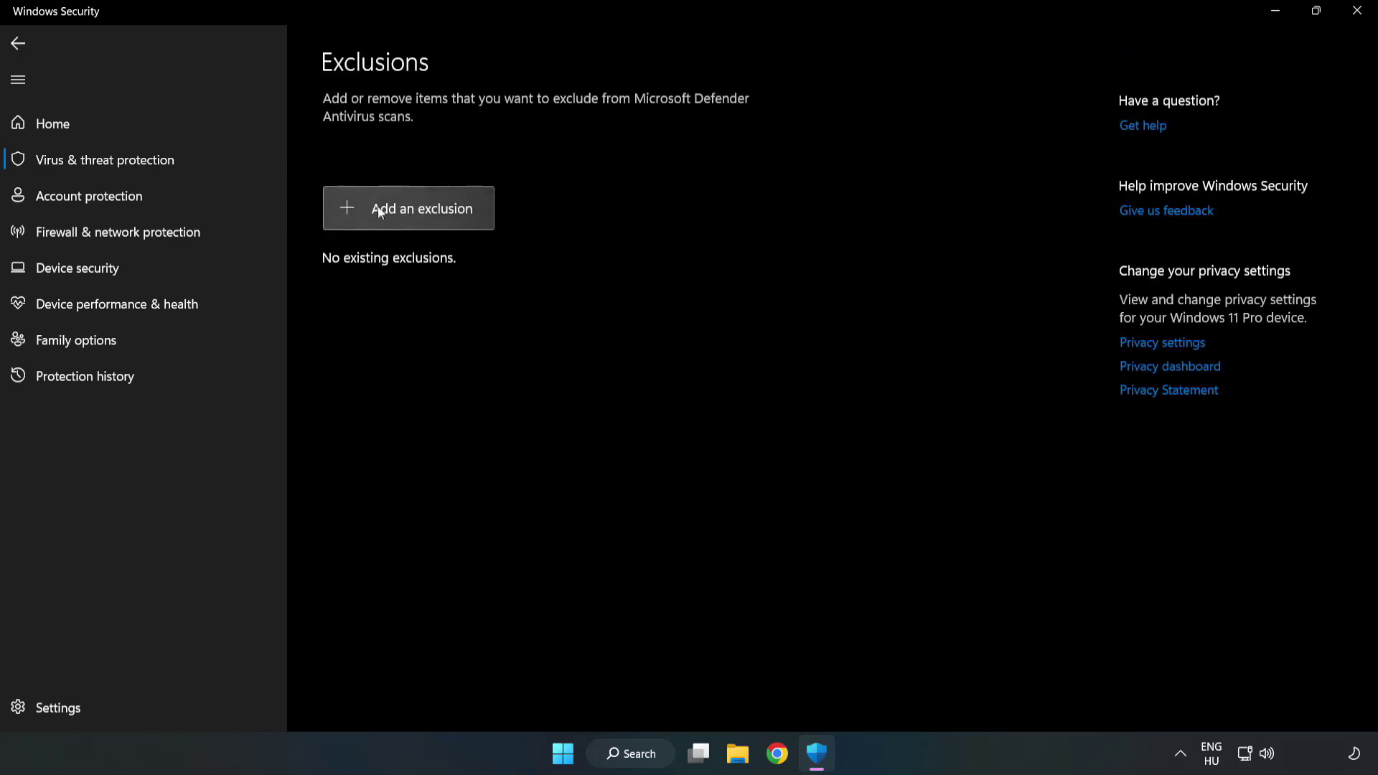
# Step: Add a file exclusion for the NOT WORKING APP shortcut in C:\Program Files (x86)\NOT WORKING APP, and close Windows Security
pyautogui.click(422, 215)
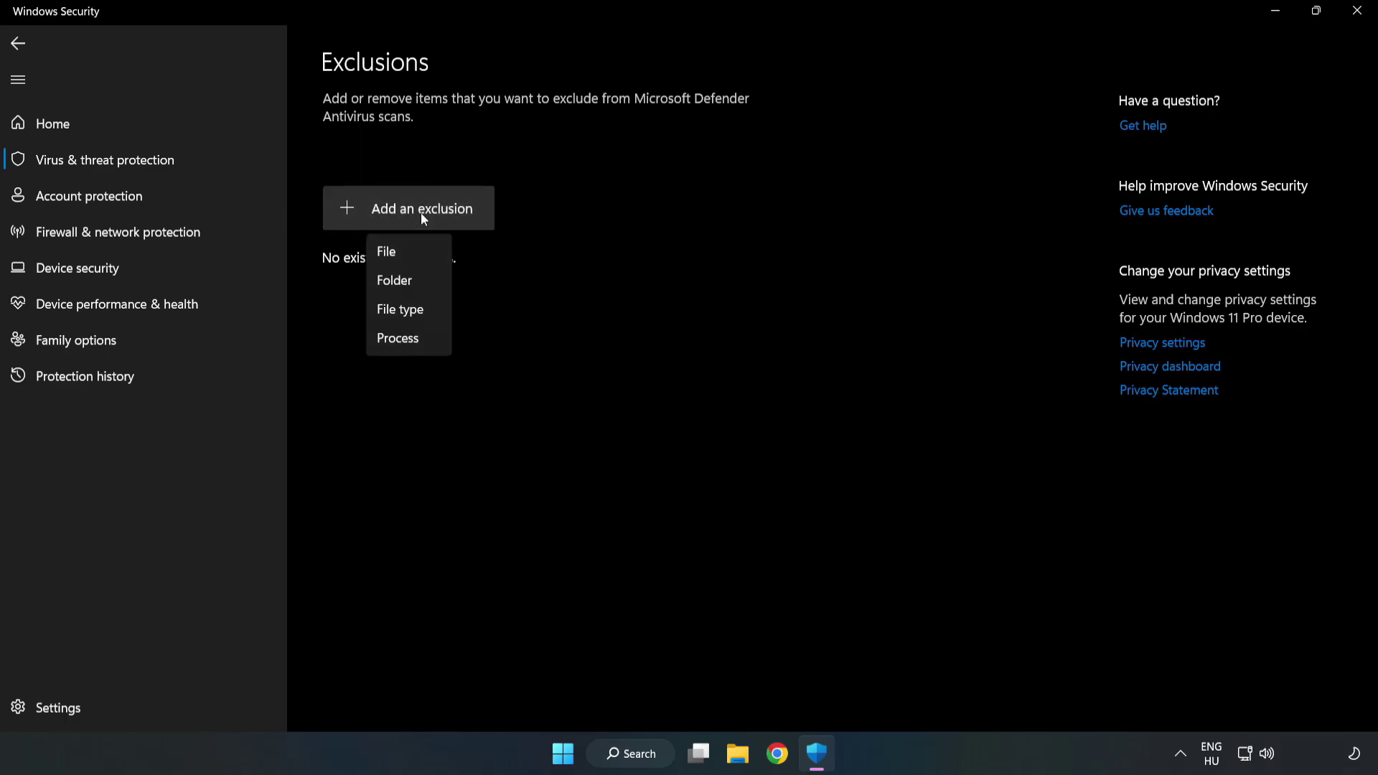
pyautogui.click(393, 253)
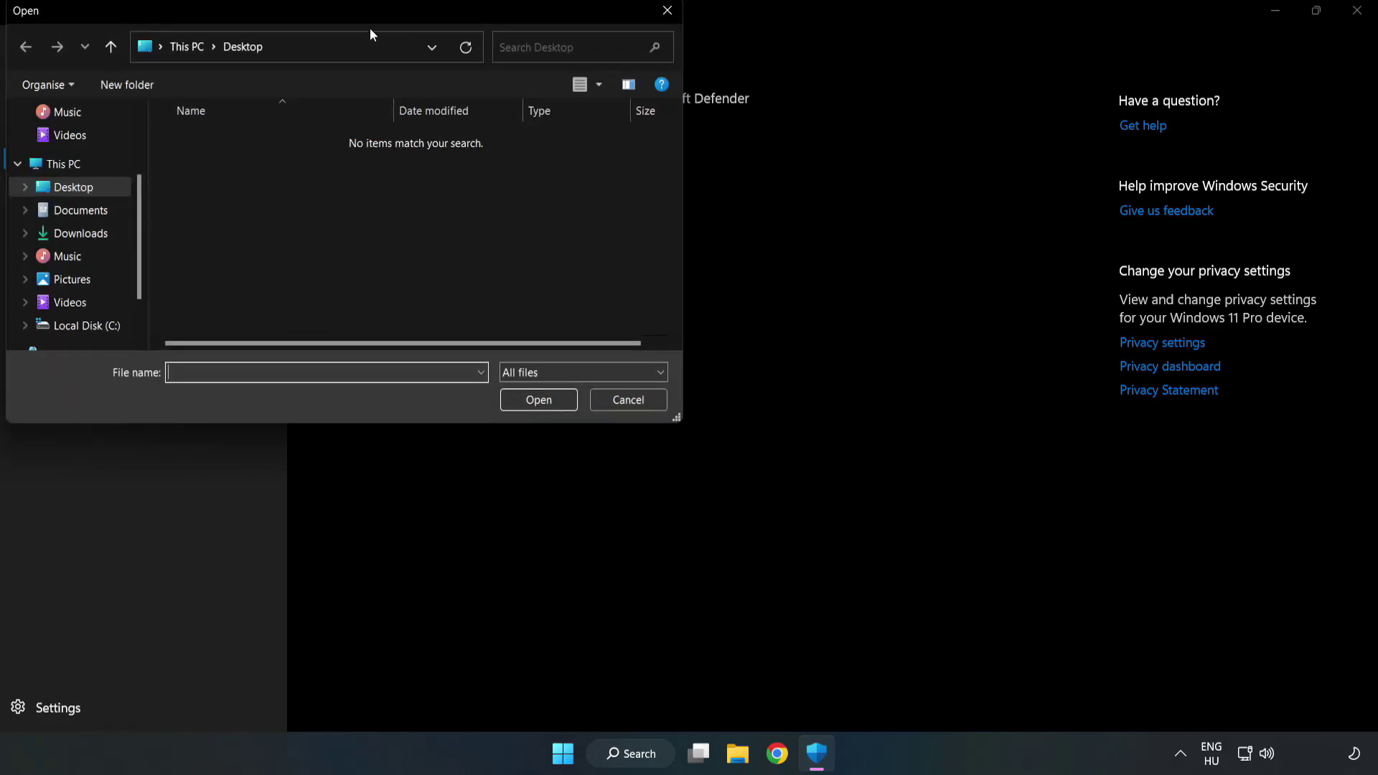
pyautogui.moveTo(370, 28); pyautogui.dragTo(635, 154)
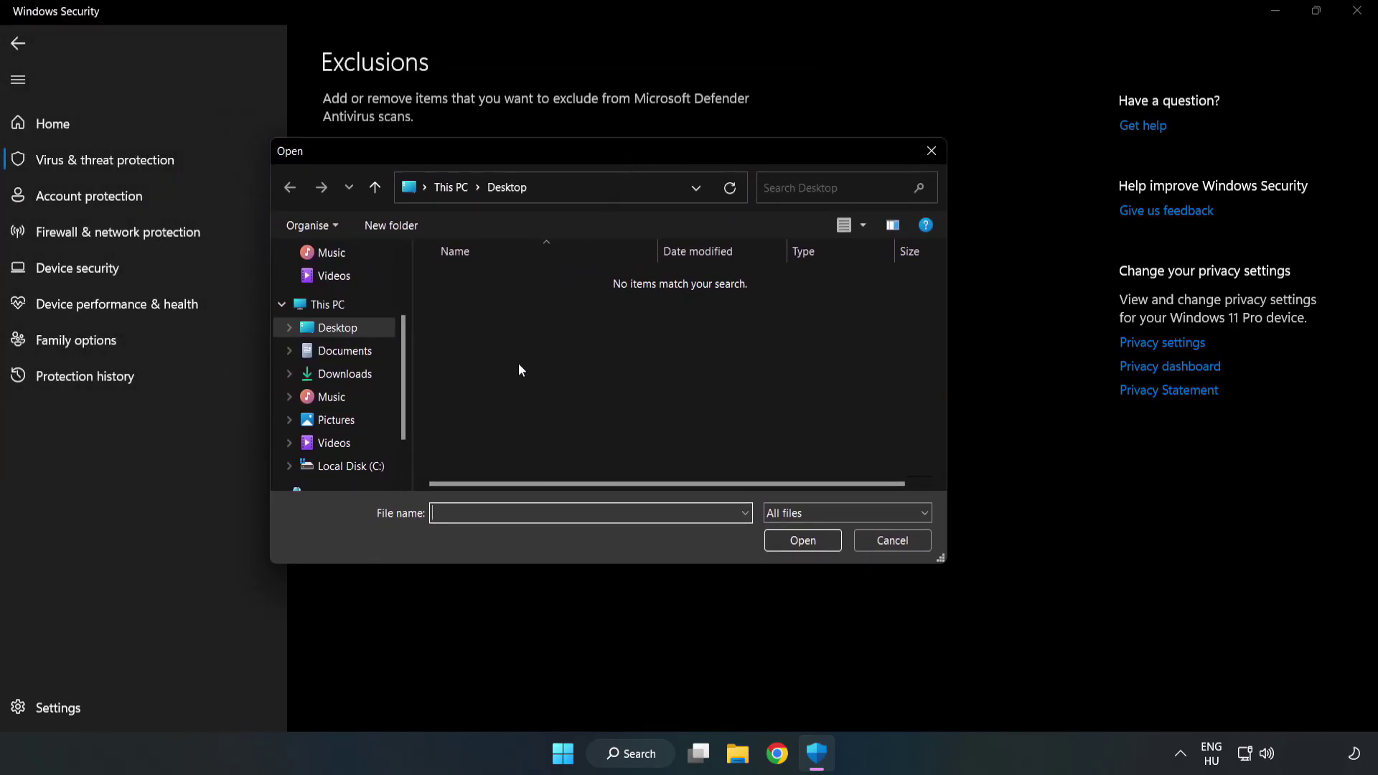
pyautogui.click(353, 467)
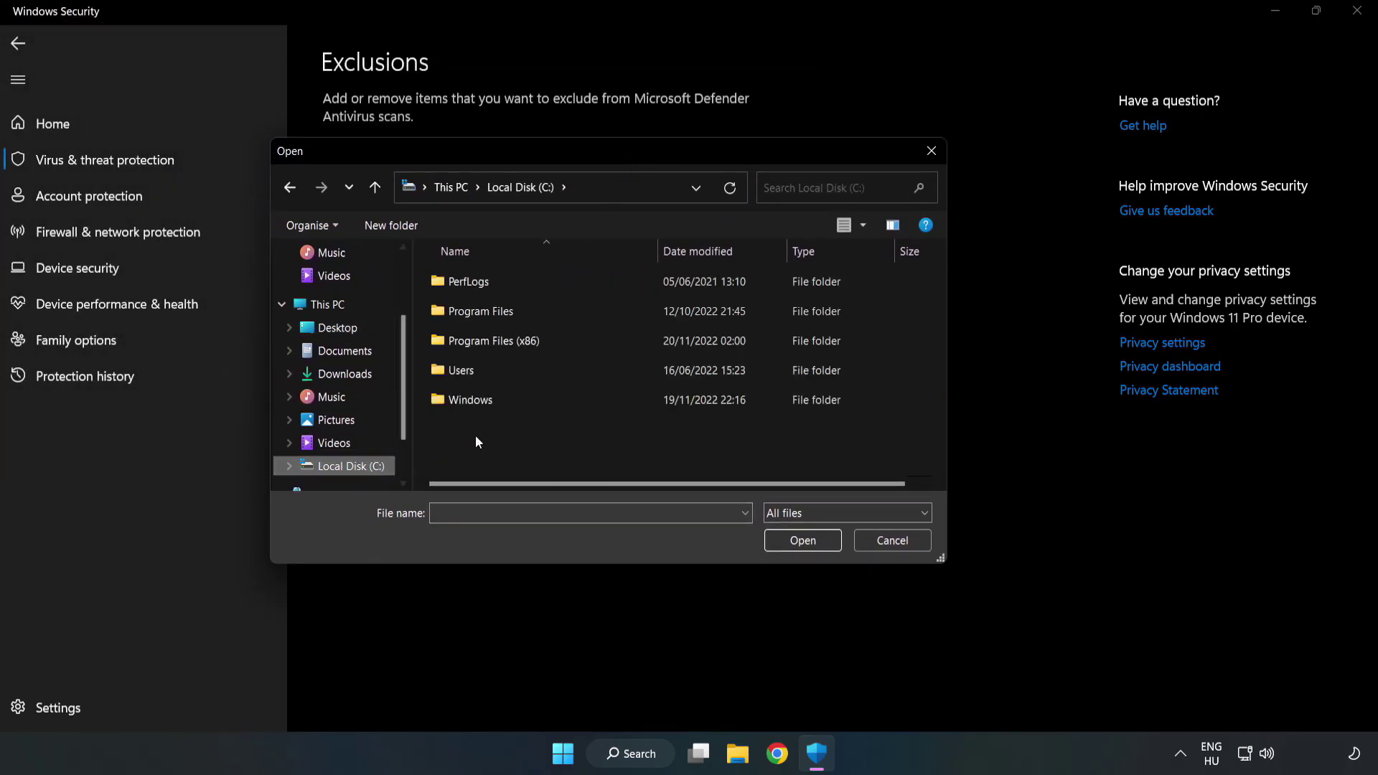
pyautogui.doubleClick(541, 342)
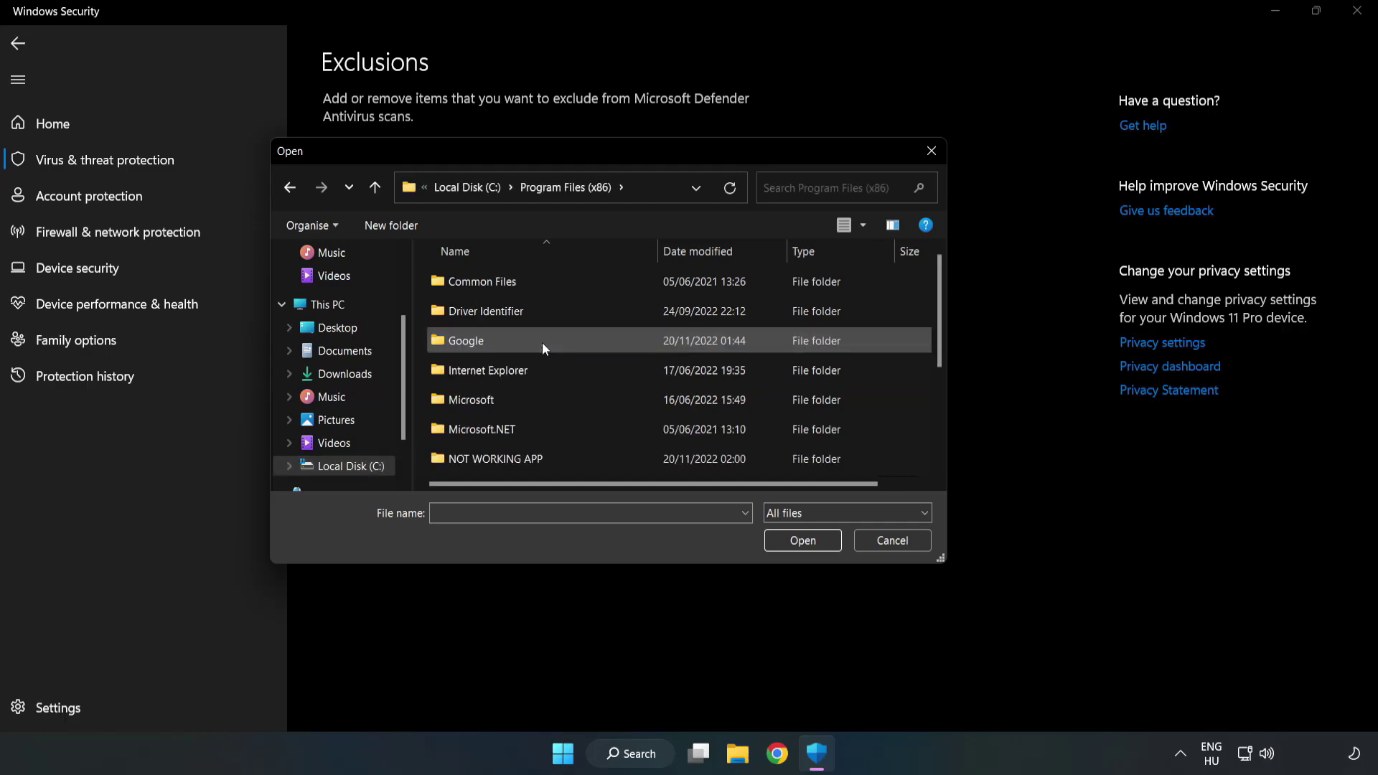
pyautogui.doubleClick(541, 455)
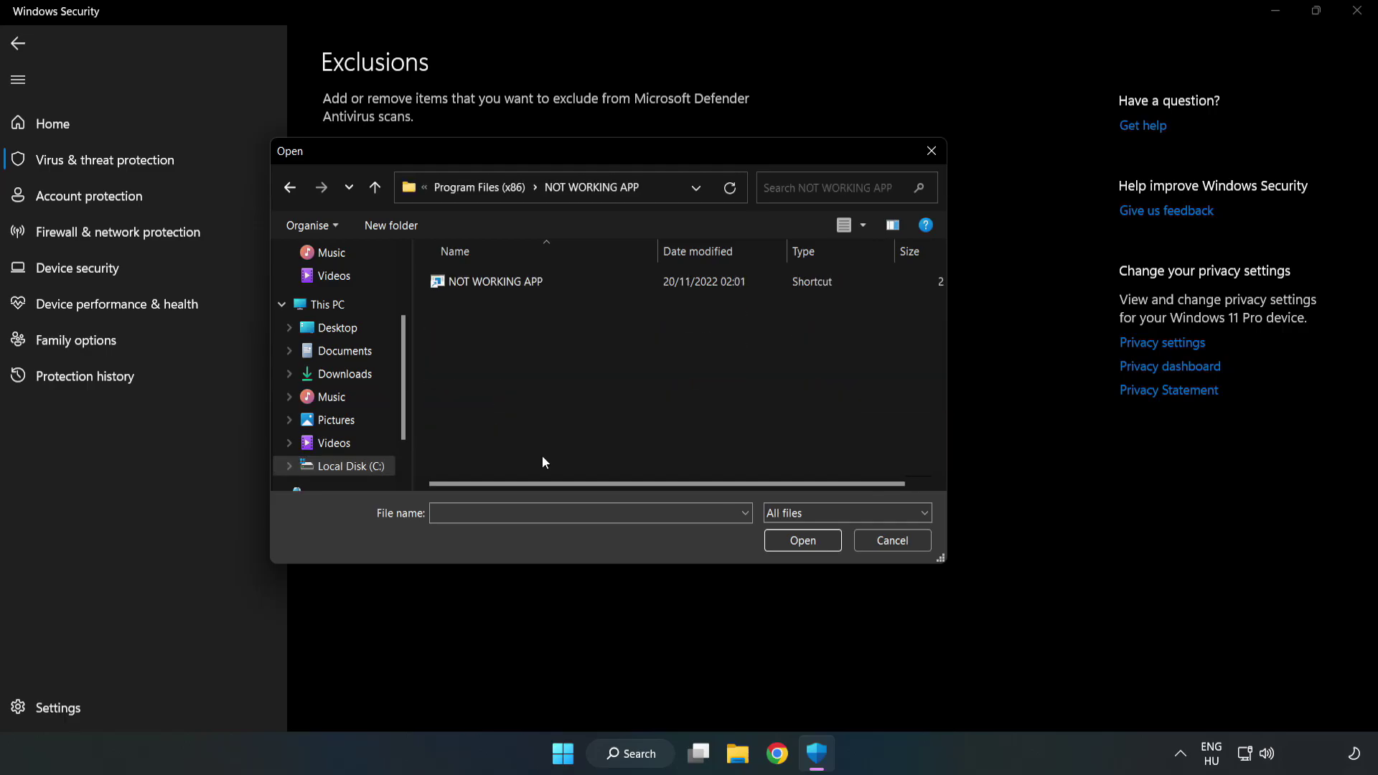
pyautogui.click(486, 280)
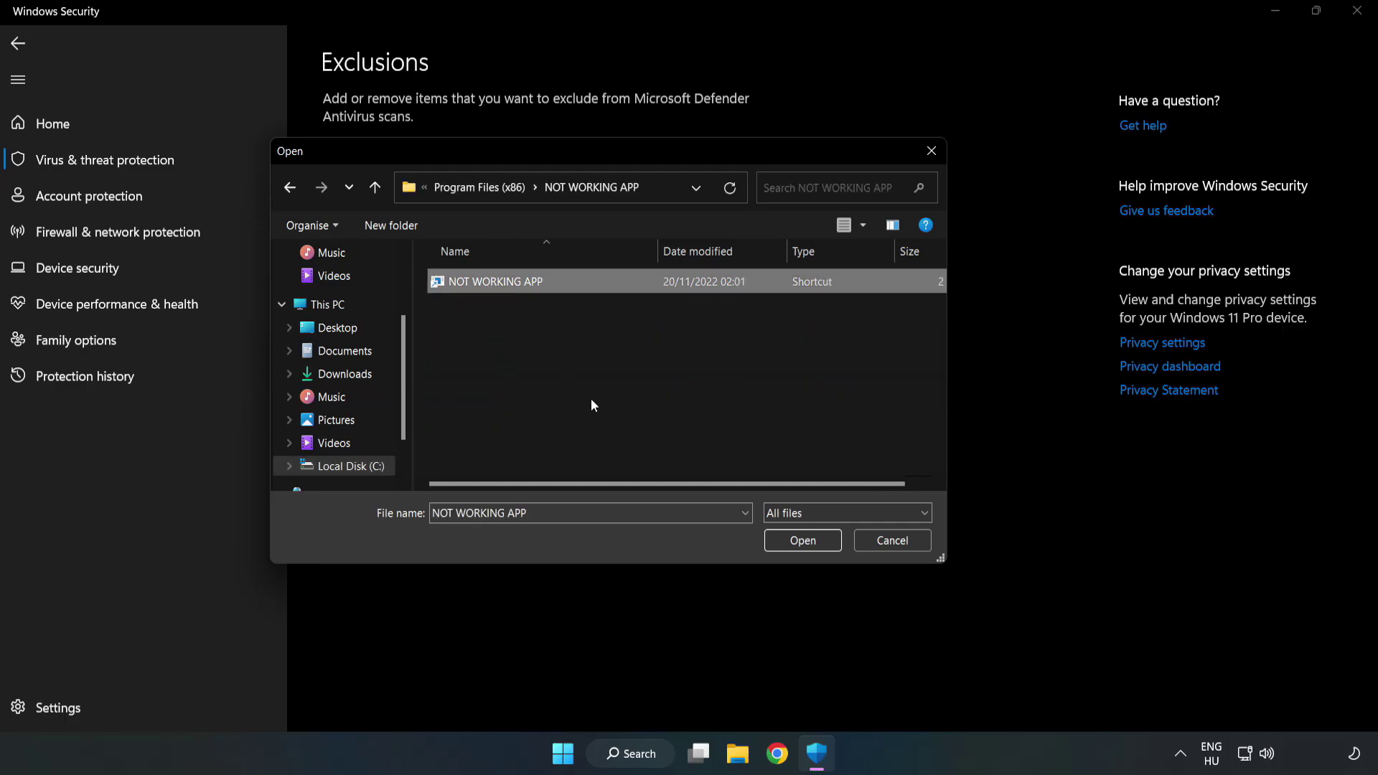
pyautogui.click(803, 543)
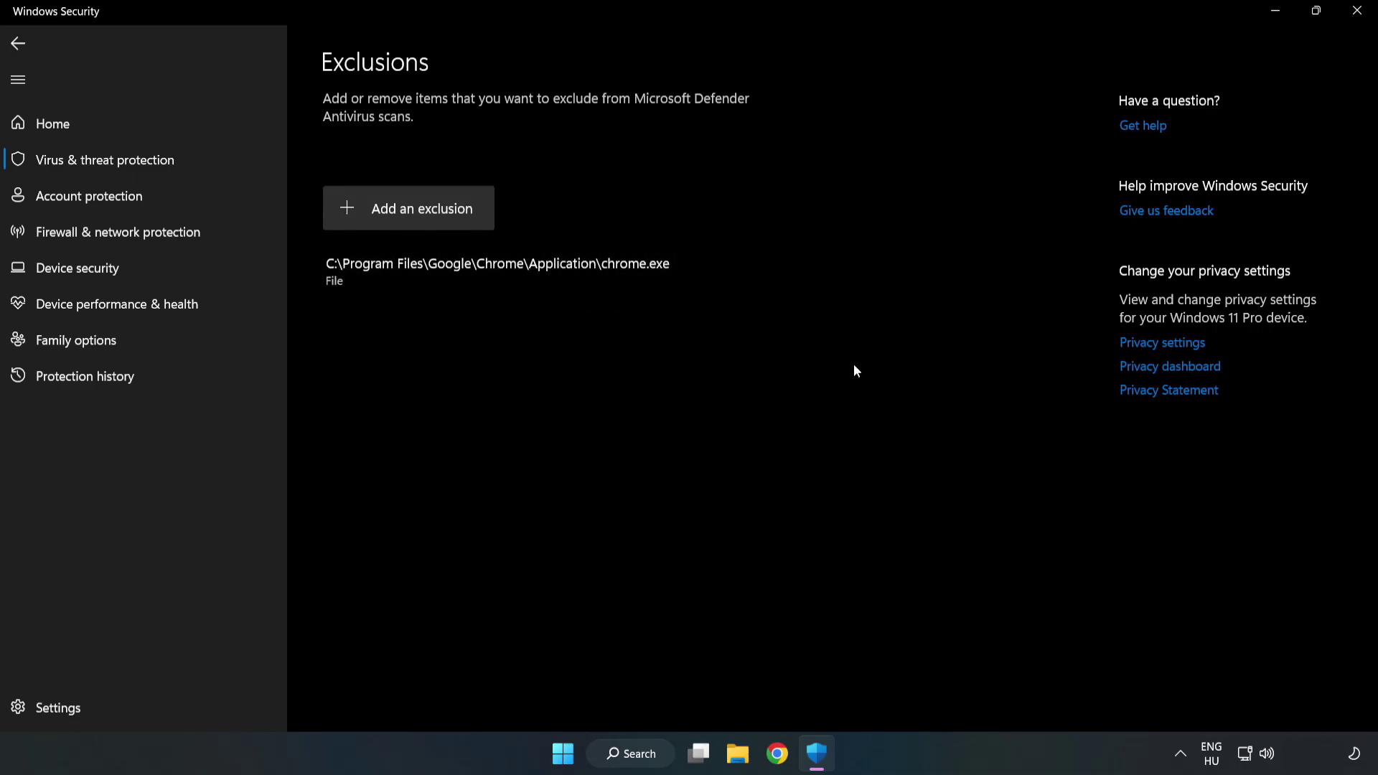
pyautogui.click(1356, 18)
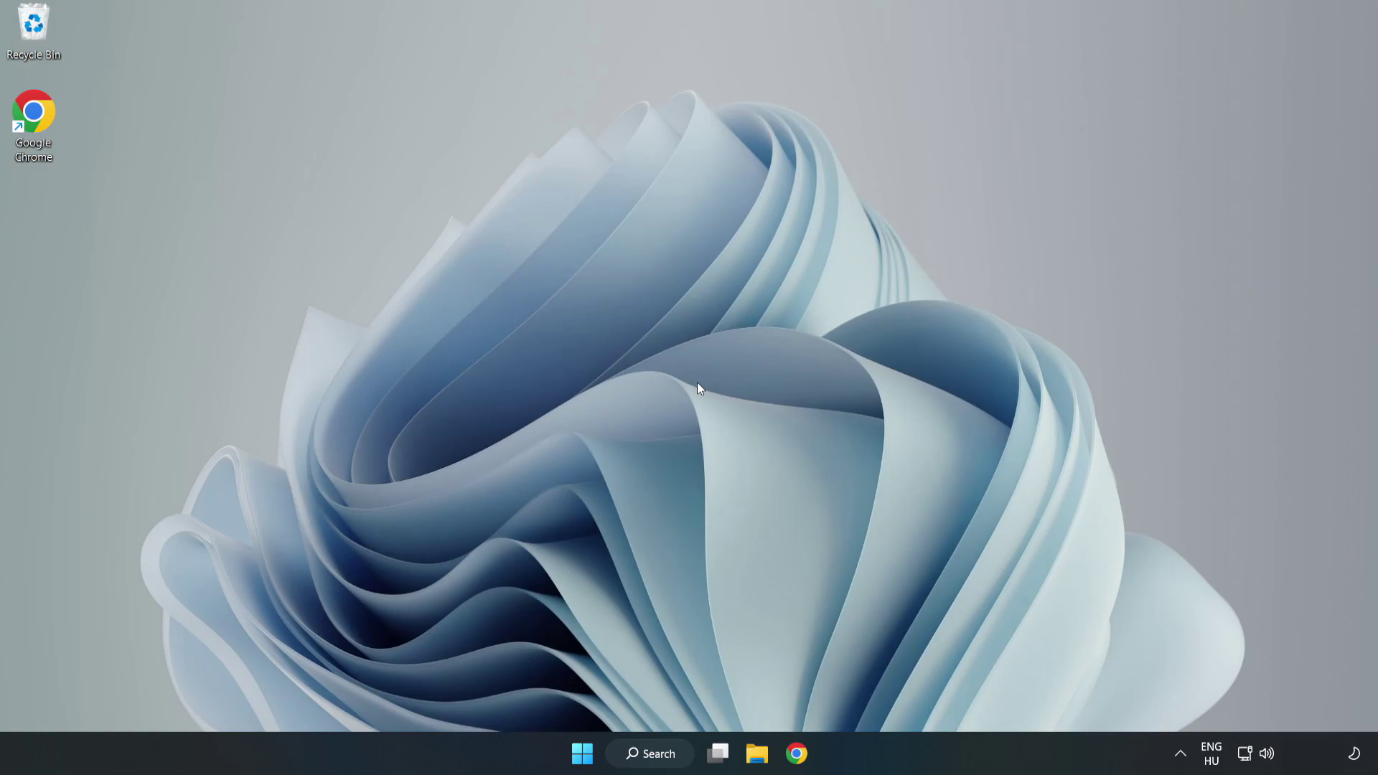
# Step: Restart the computer
pyautogui.click(582, 753)
pyautogui.click(919, 692)
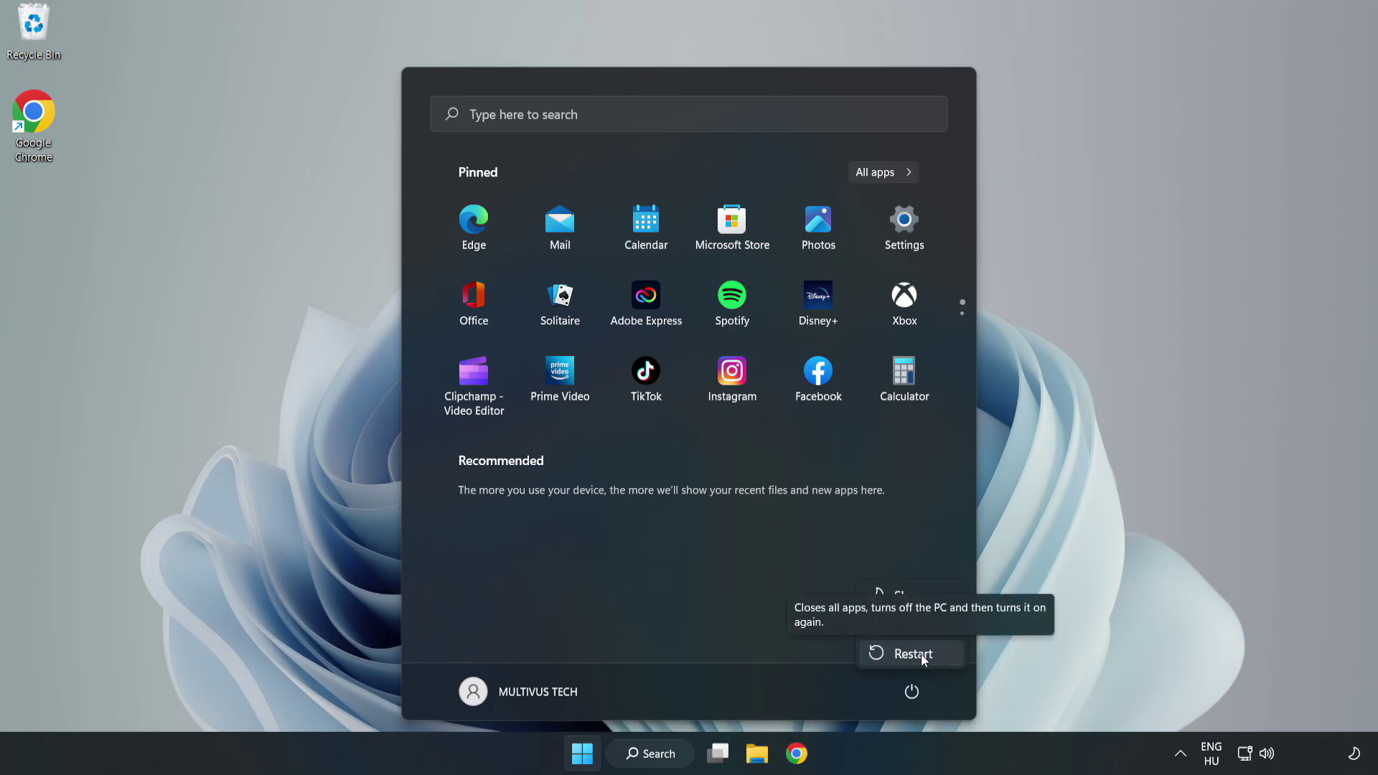